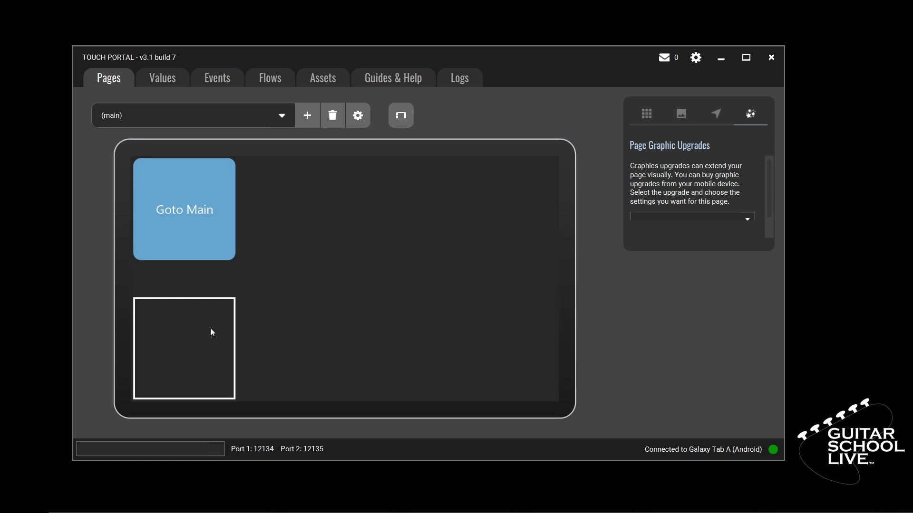
- Label a new button 'Cakewalk' and switch on its rounded #2f2f30 background
{"action": "left_click", "coordinate": [296, 219]}
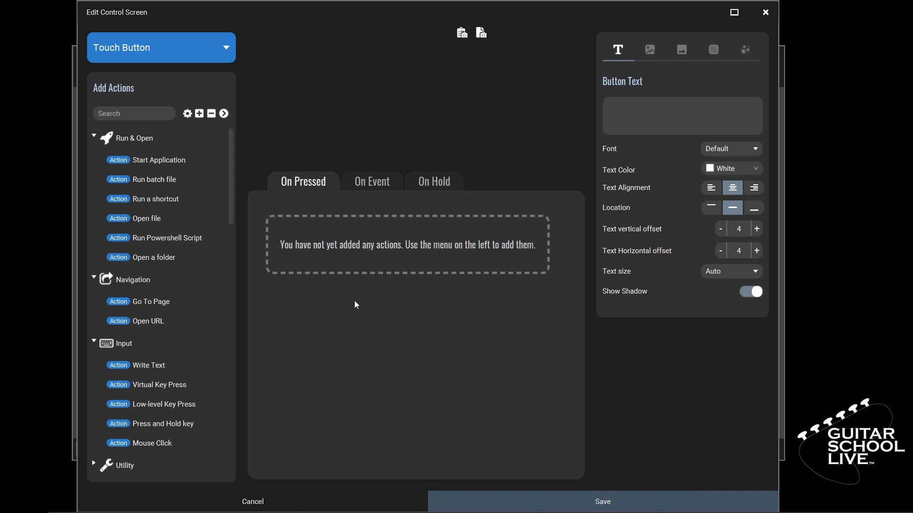
{"action": "left_click", "coordinate": [630, 105]}
{"action": "type", "text": "Cakewalk"}
{"action": "left_click", "coordinate": [679, 49]}
{"action": "left_click", "coordinate": [755, 104]}
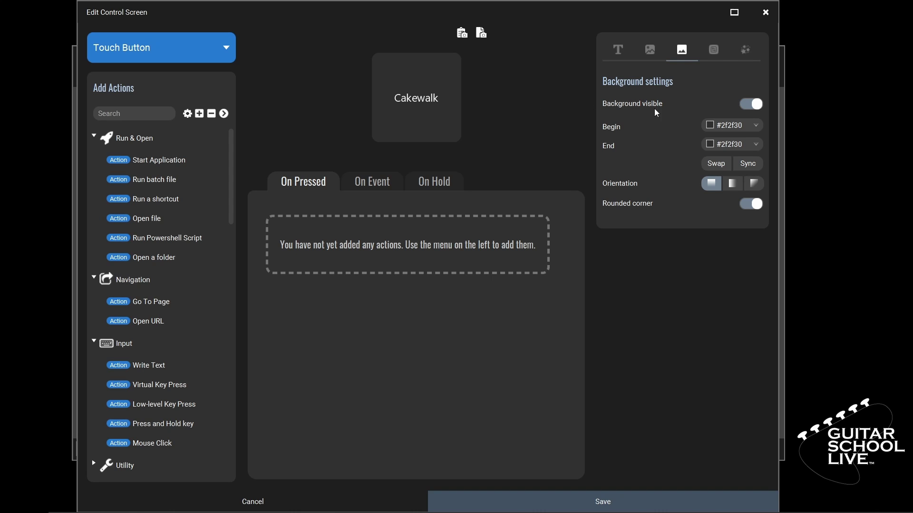
- Set the Cakewalk button's gradient from Maroon to Black and save it to the main page
{"action": "left_click", "coordinate": [757, 125]}
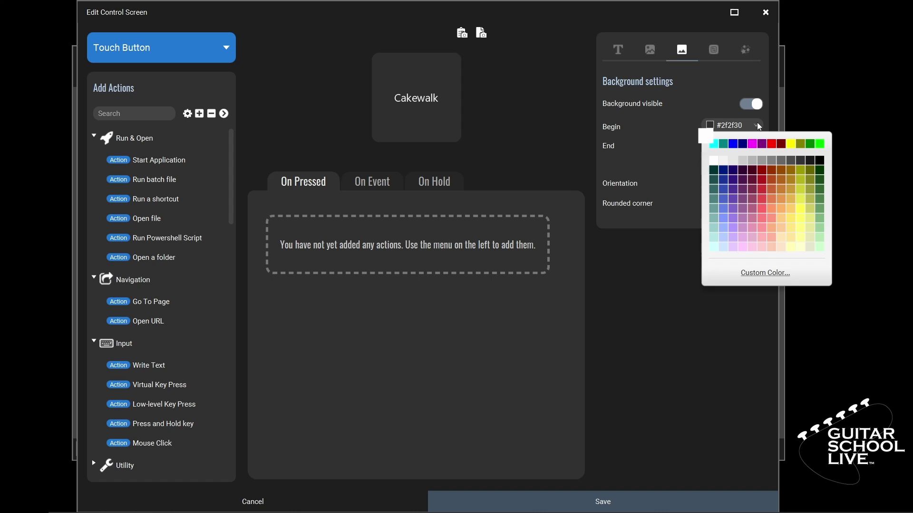
{"action": "left_click", "coordinate": [782, 145]}
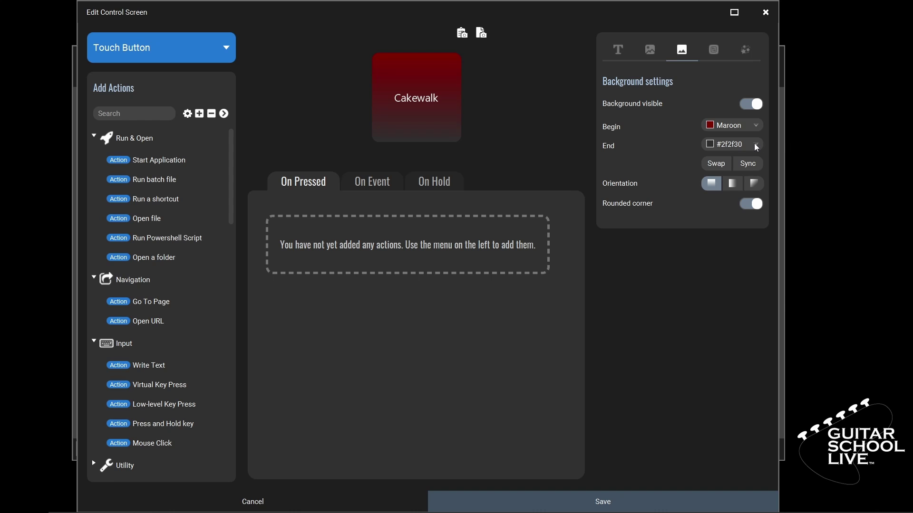
{"action": "left_click", "coordinate": [757, 145]}
{"action": "left_click", "coordinate": [781, 163]}
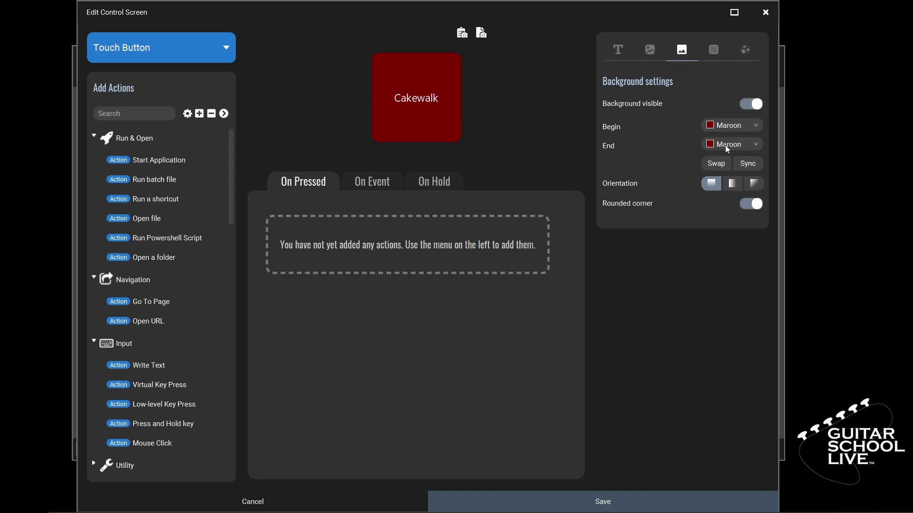
{"action": "left_click", "coordinate": [749, 144]}
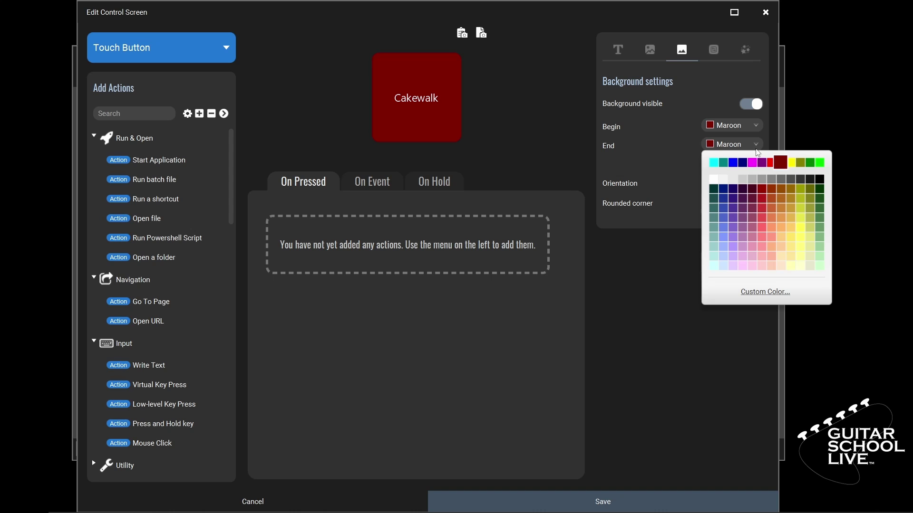
{"action": "left_click", "coordinate": [820, 179]}
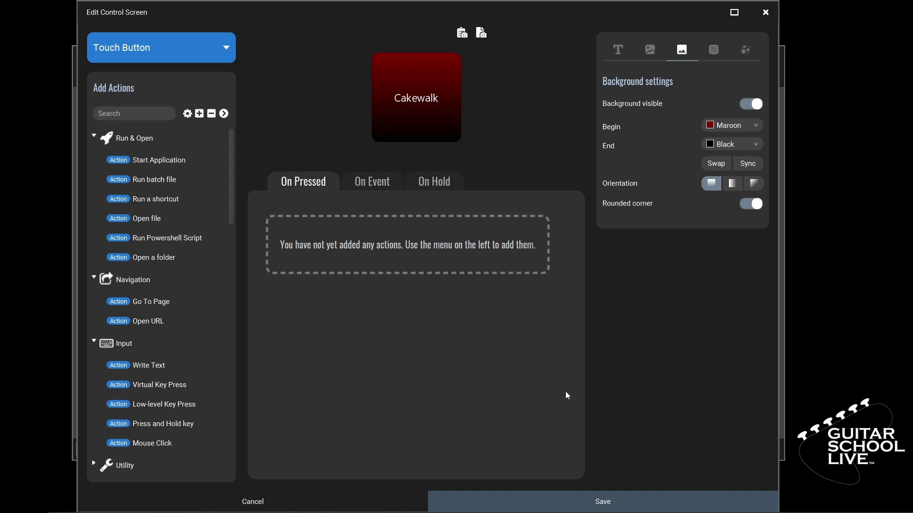
{"action": "left_click", "coordinate": [594, 497]}
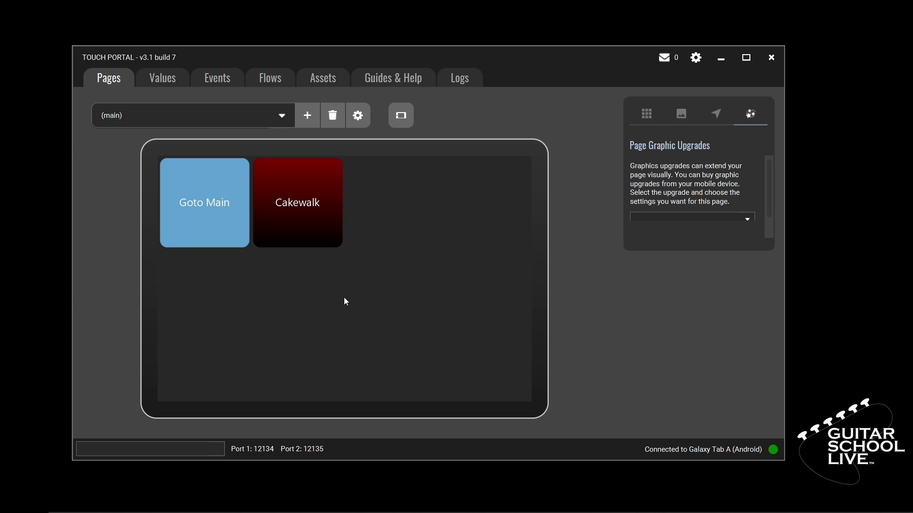
- Add a Start Application action that launches C:\Program Files\Cakewalk\Cakewalk Core\Cakewalk.exe
{"action": "left_click", "coordinate": [308, 212]}
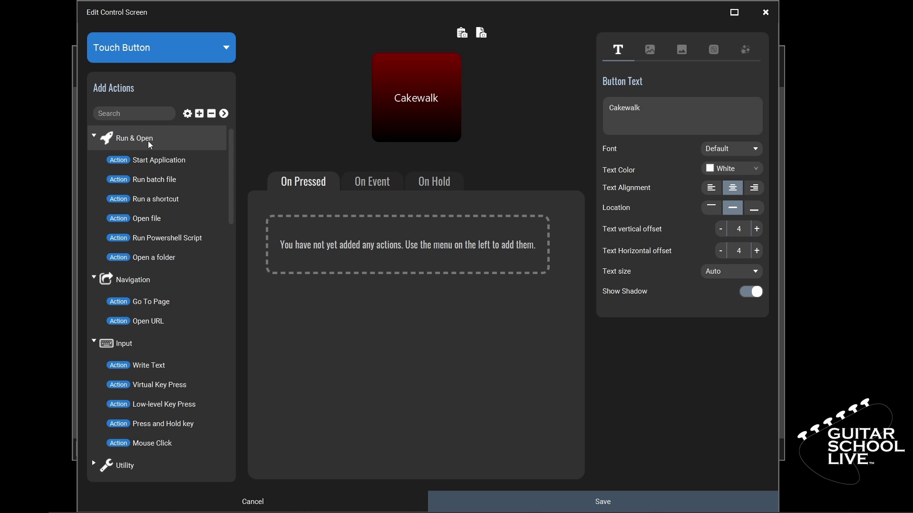
{"action": "double_click", "coordinate": [158, 163]}
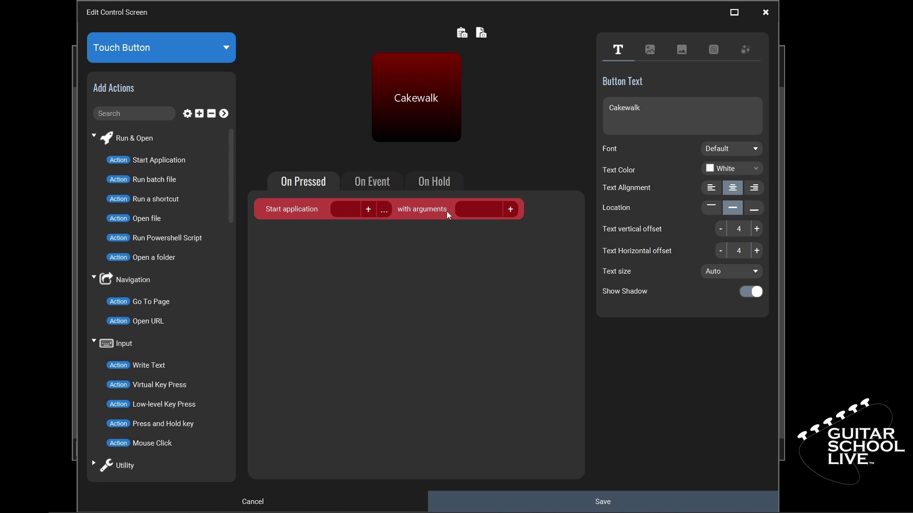
{"action": "left_click", "coordinate": [385, 211]}
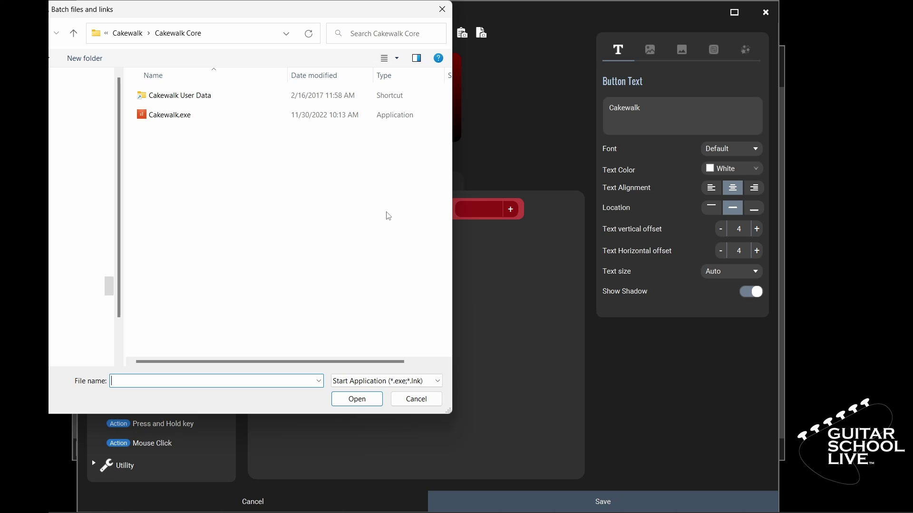
{"action": "left_click", "coordinate": [188, 121]}
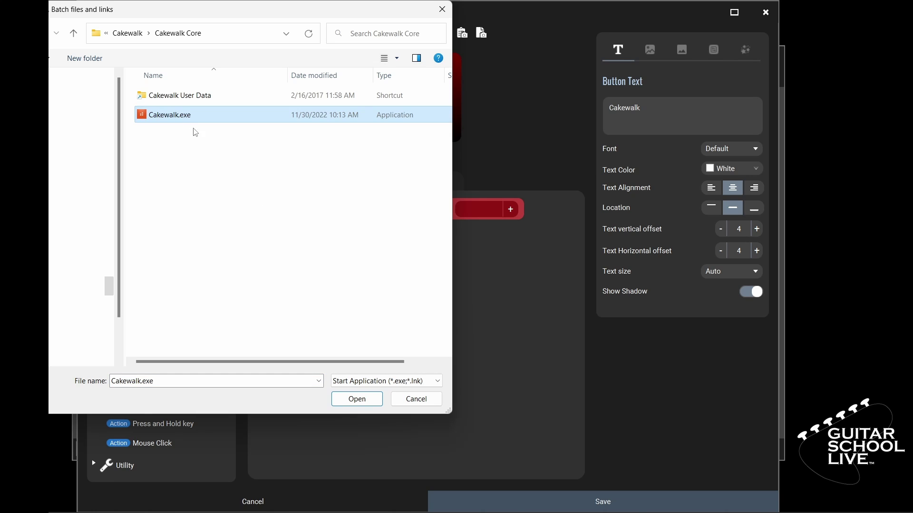
{"action": "left_click", "coordinate": [357, 399]}
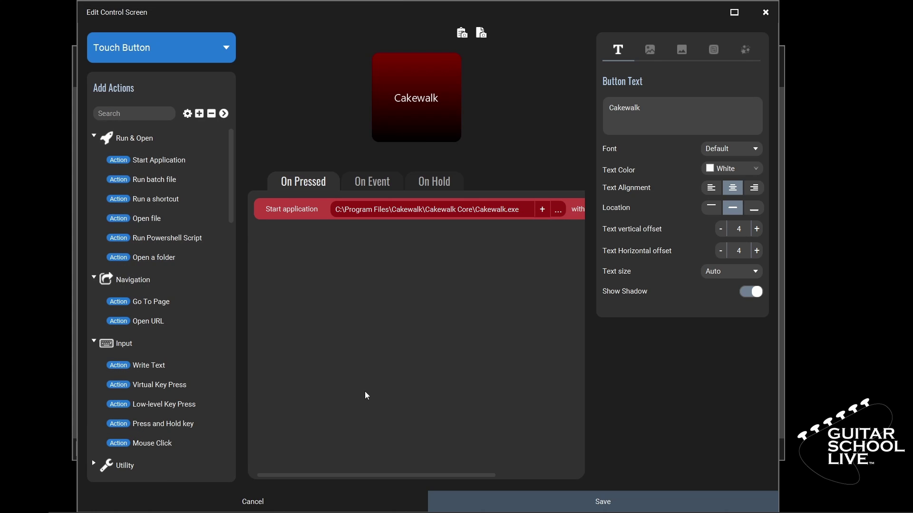
- Save the Cakewalk button's launch action, then close the launched Cakewalk window
{"action": "left_click", "coordinate": [561, 502]}
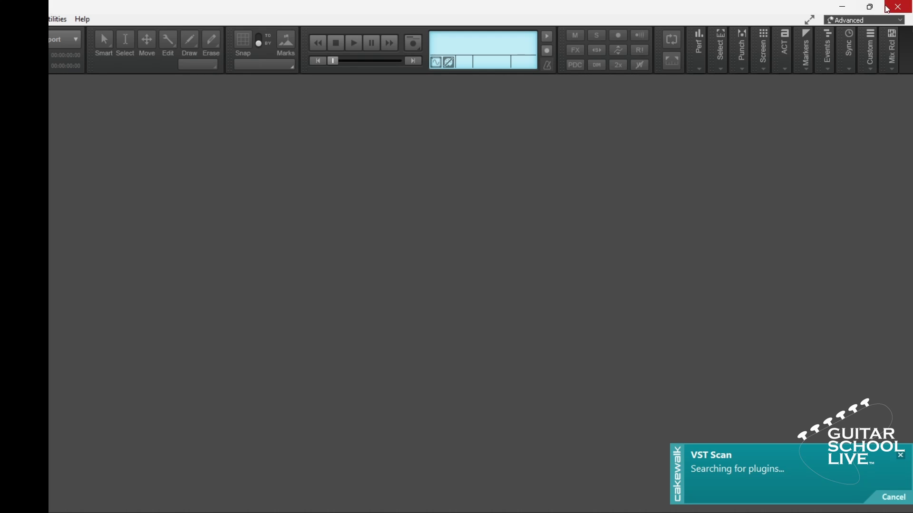
{"action": "left_click", "coordinate": [901, 8]}
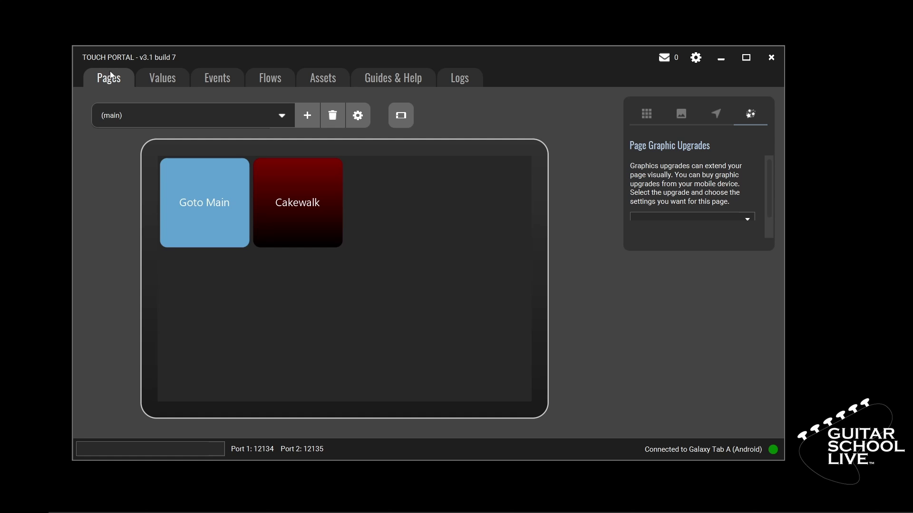
- Add a new page named 'Cakewalk Shortcuts'
{"action": "left_click", "coordinate": [312, 119]}
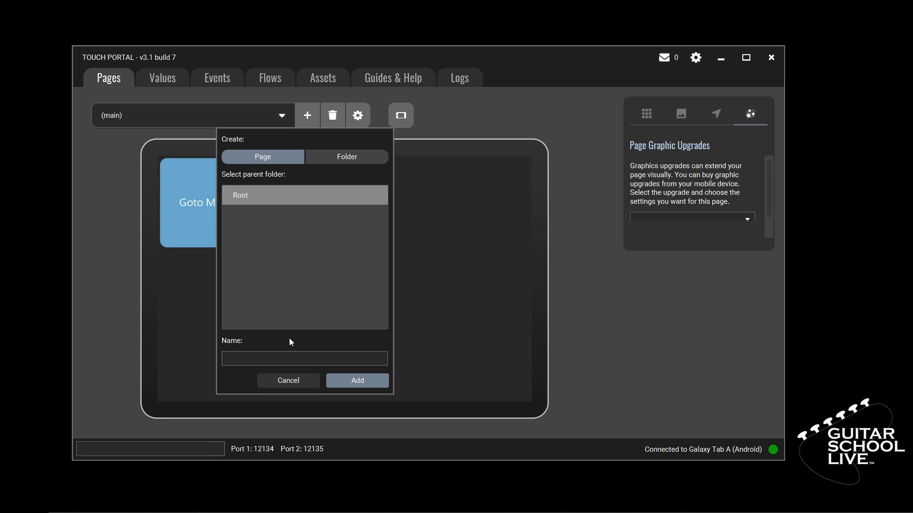
{"action": "left_click", "coordinate": [295, 359]}
{"action": "type", "text": "Cakewalk Shortcuts"}
{"action": "left_click", "coordinate": [380, 384]}
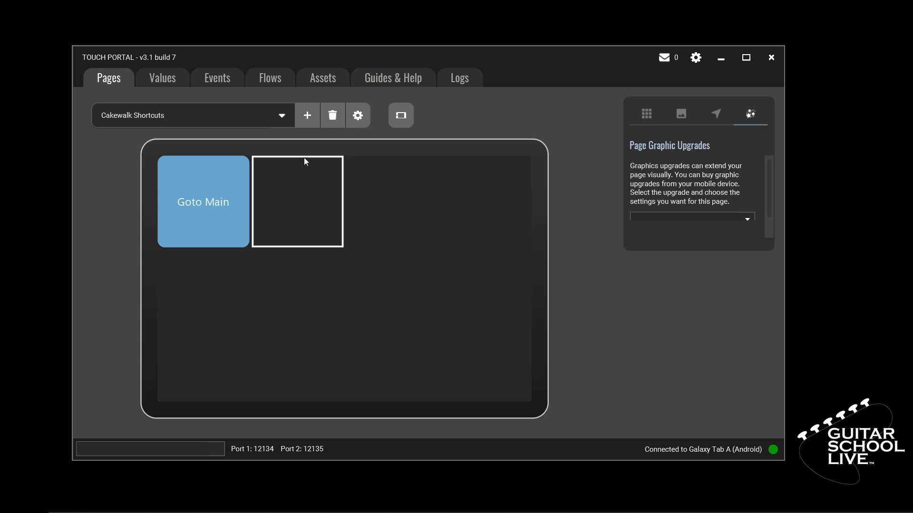
- Create a 'Track View' button with a visible Maroon-to-Black gradient background
{"action": "left_click", "coordinate": [294, 199]}
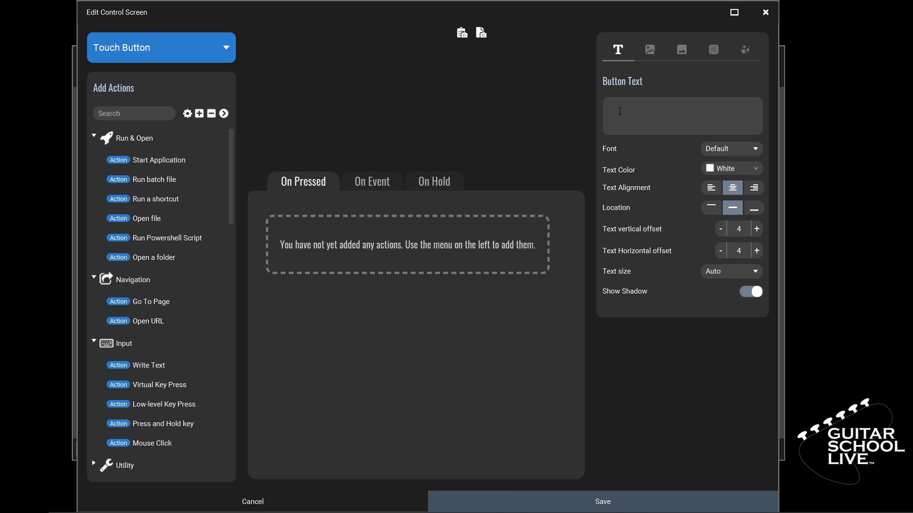
{"action": "type", "text": "Track View"}
{"action": "left_click", "coordinate": [682, 49]}
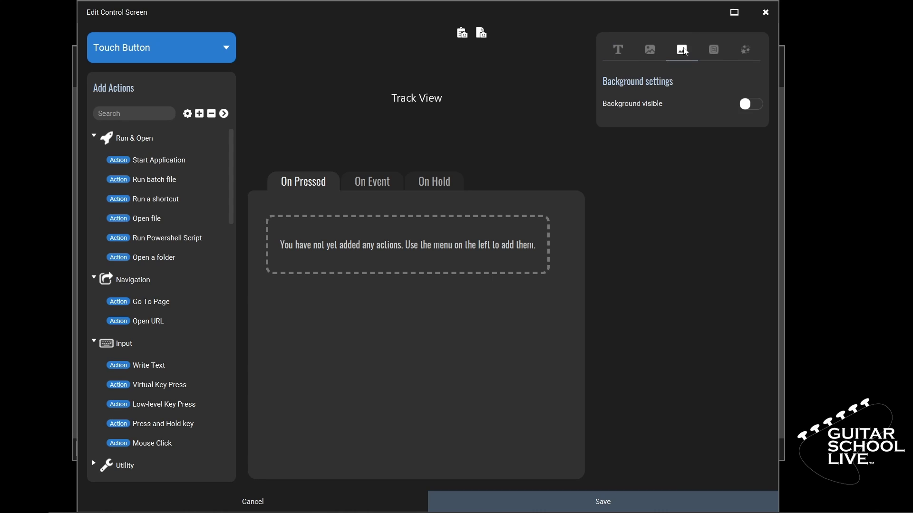
{"action": "left_click", "coordinate": [755, 107]}
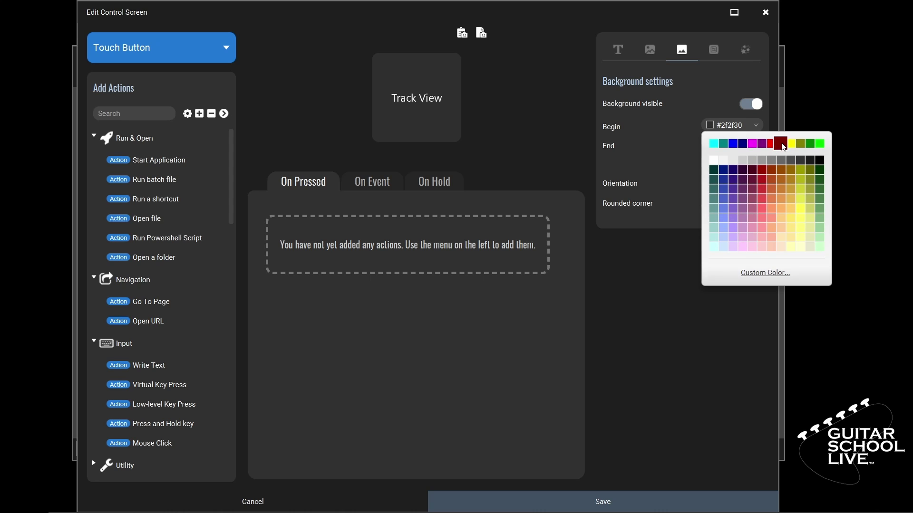
{"action": "left_click", "coordinate": [781, 144]}
{"action": "left_click", "coordinate": [758, 143]}
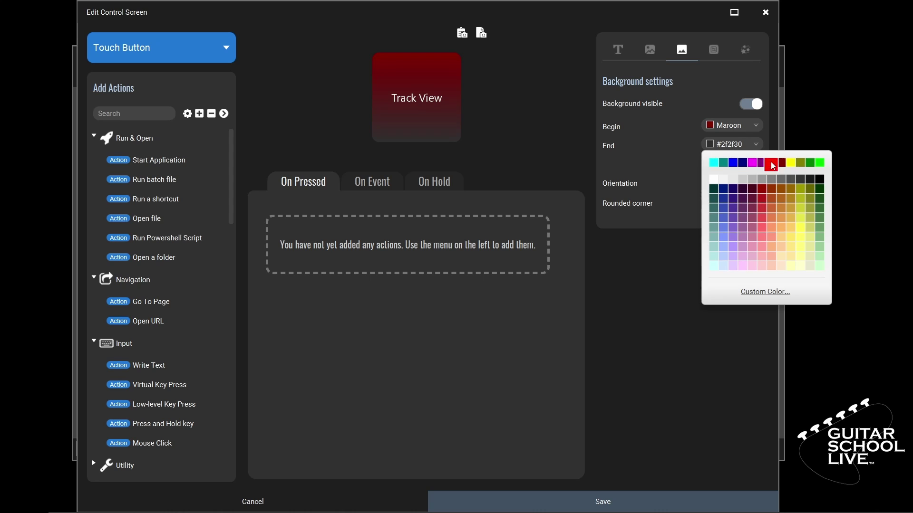
{"action": "left_click", "coordinate": [820, 179]}
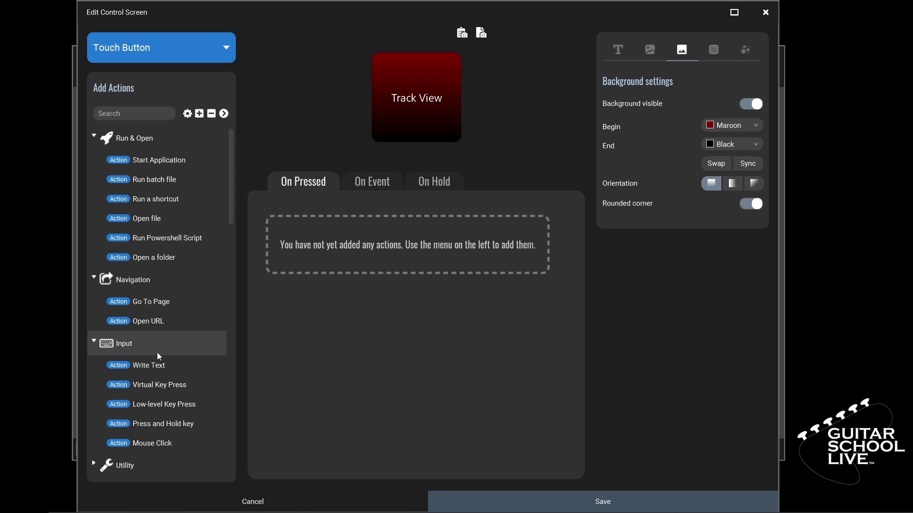
- Give the Track View button an Alt + 1 virtual key press and save it
{"action": "left_click", "coordinate": [175, 386]}
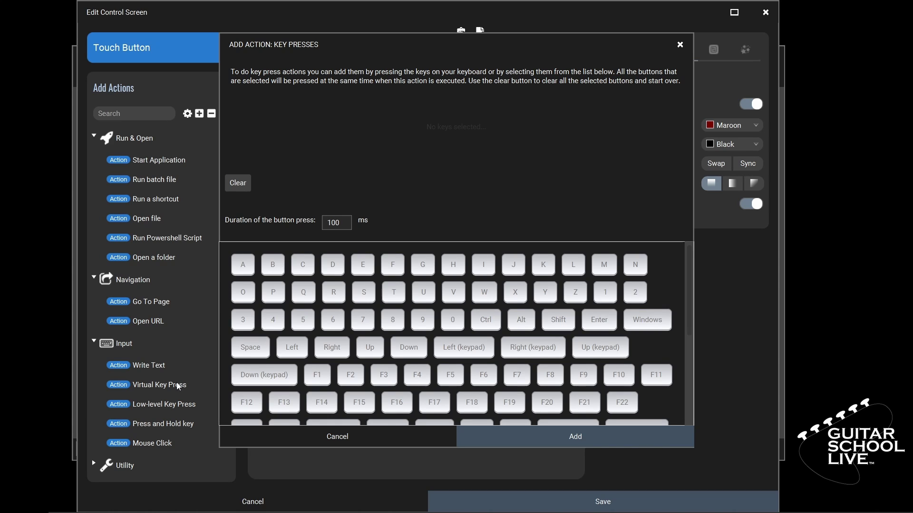
{"action": "key", "text": "alt+1"}
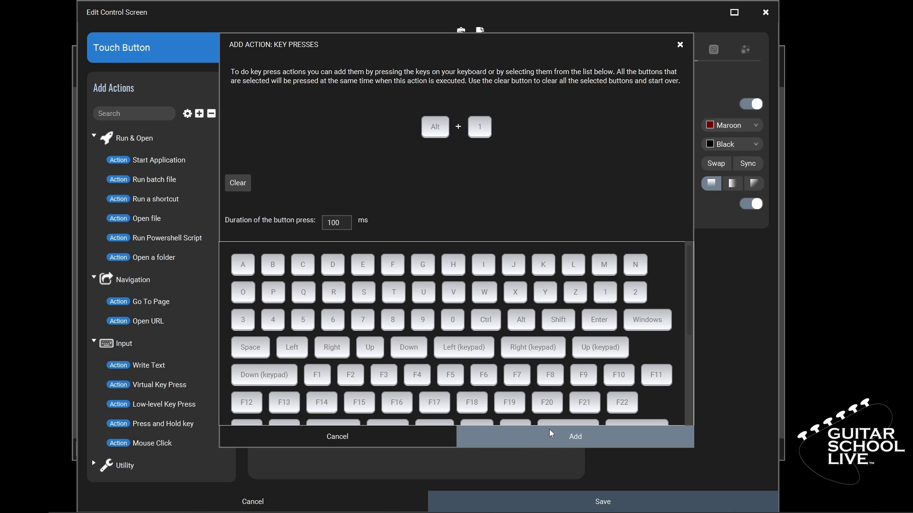
{"action": "left_click", "coordinate": [562, 435]}
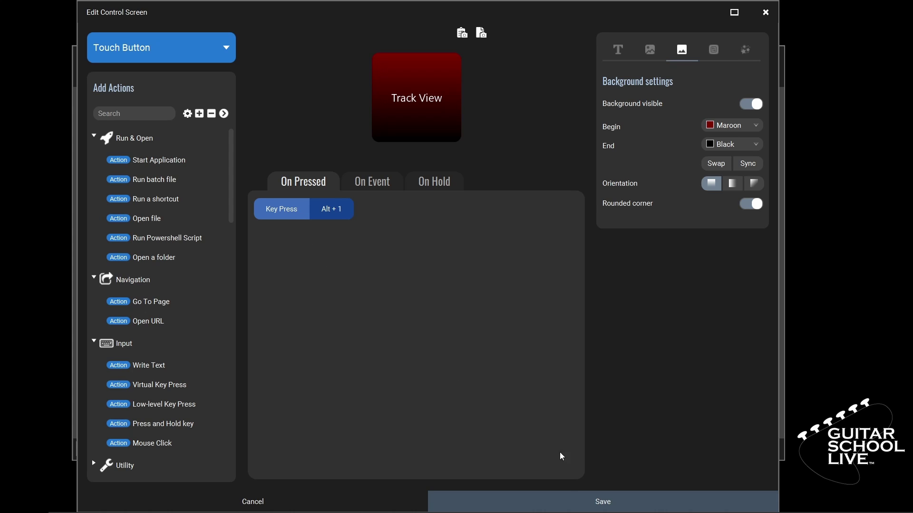
{"action": "left_click", "coordinate": [570, 499]}
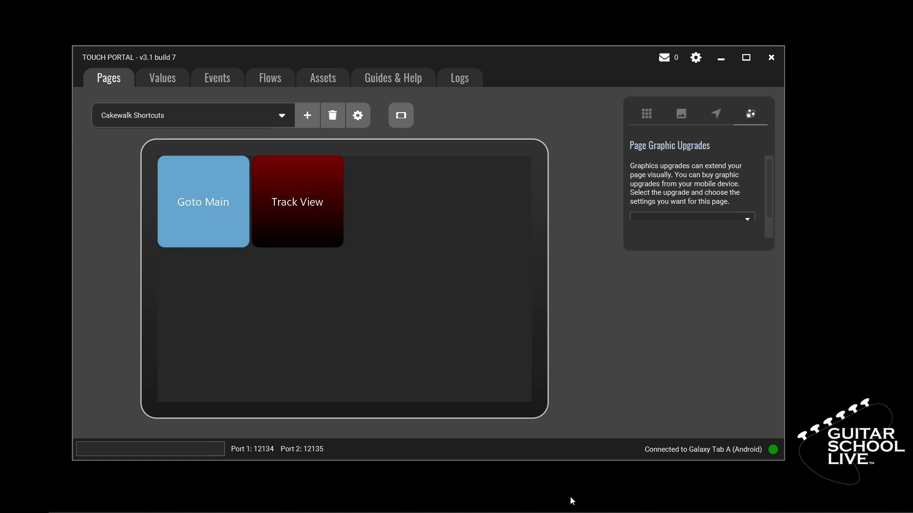
- Copy the Track View button and paste it into the third, fourth and bottom-left slots
{"action": "right_click", "coordinate": [304, 201]}
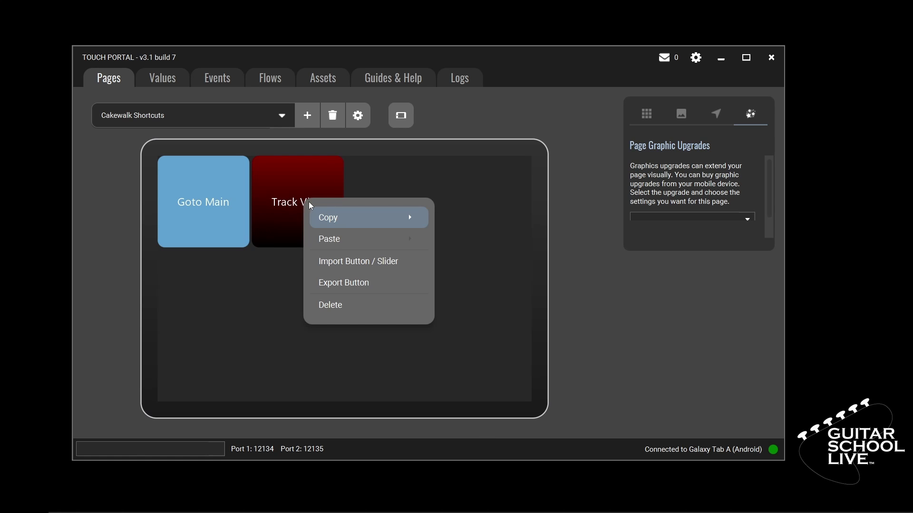
{"action": "mouse_move", "coordinate": [334, 216]}
{"action": "left_click", "coordinate": [467, 224]}
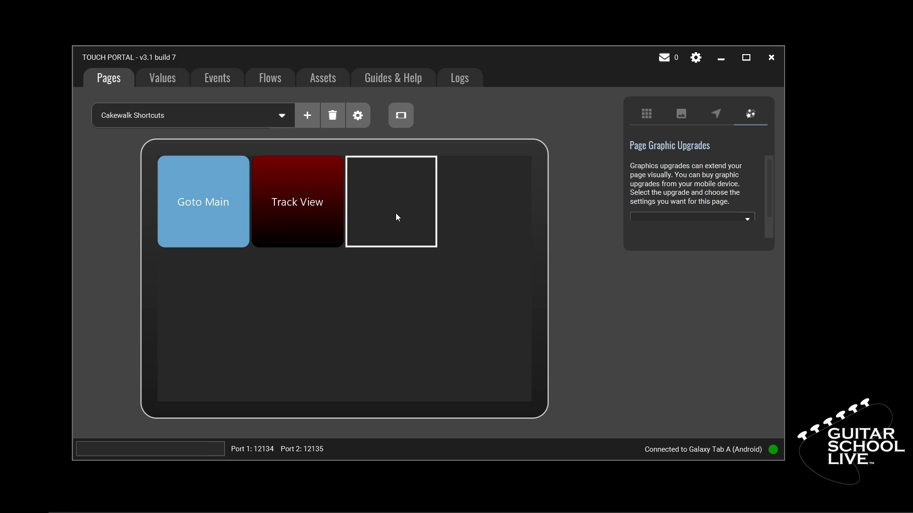
{"action": "right_click", "coordinate": [397, 217]}
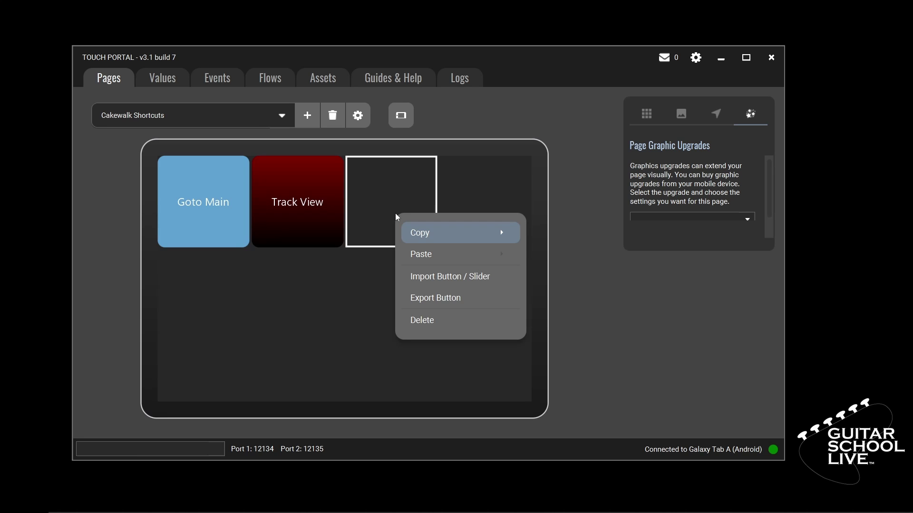
{"action": "mouse_move", "coordinate": [418, 255]}
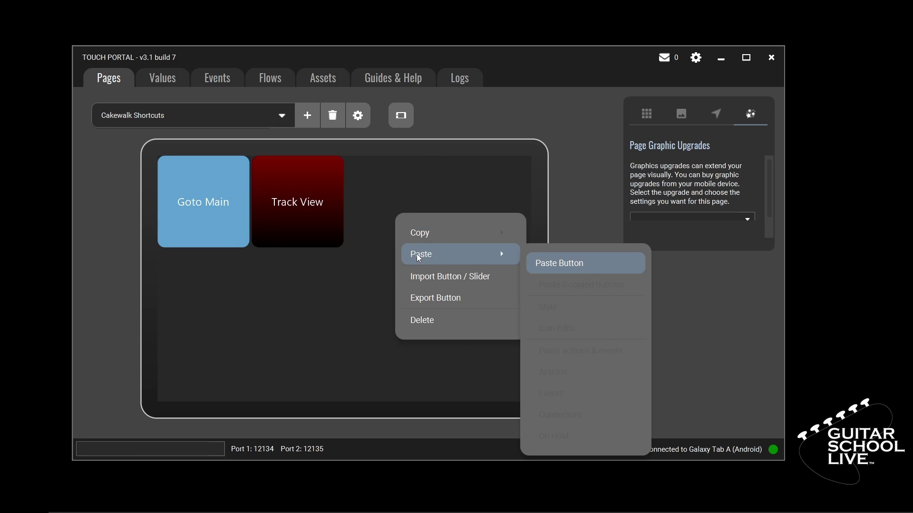
{"action": "left_click", "coordinate": [552, 269]}
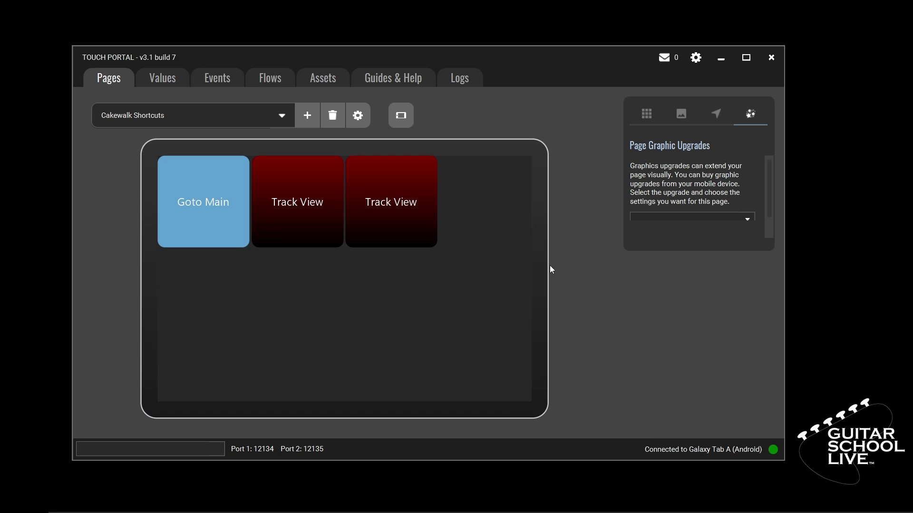
{"action": "right_click", "coordinate": [488, 213]}
{"action": "mouse_move", "coordinate": [524, 256]}
{"action": "left_click", "coordinate": [637, 262]}
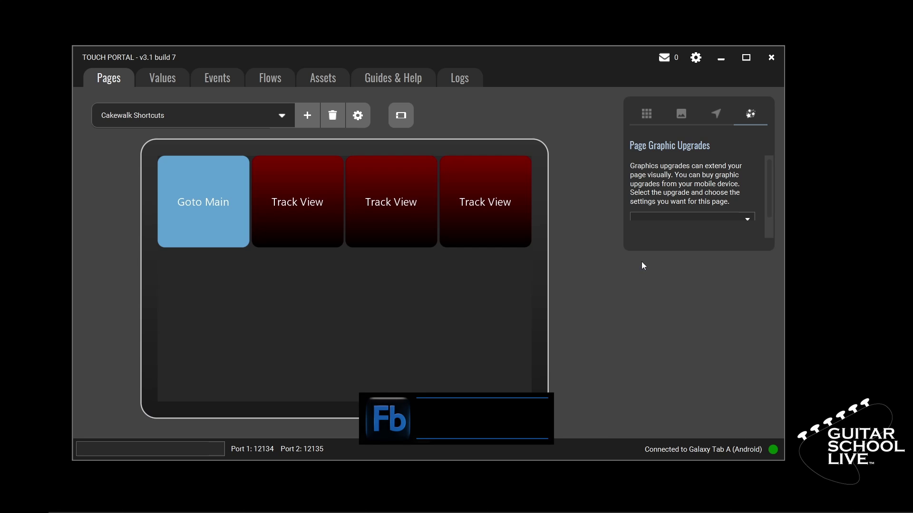
{"action": "right_click", "coordinate": [213, 334]}
{"action": "mouse_move", "coordinate": [275, 375]}
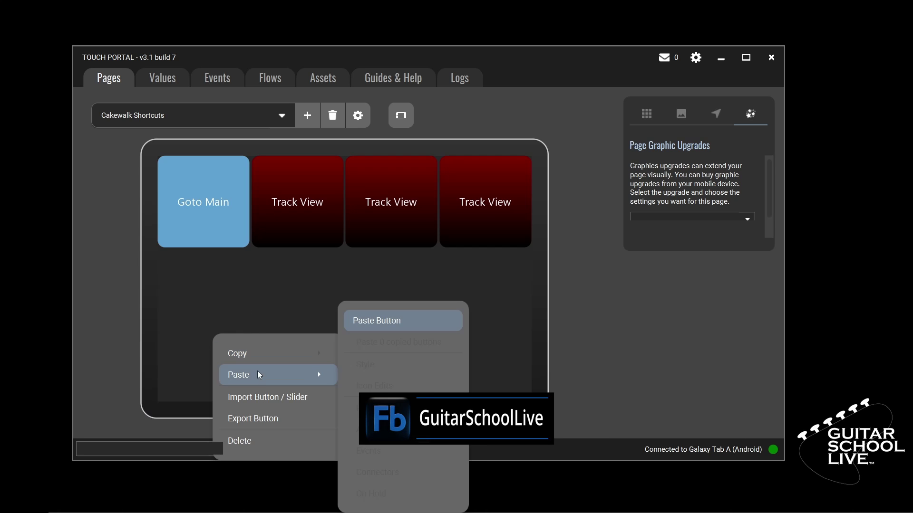
{"action": "left_click", "coordinate": [378, 320]}
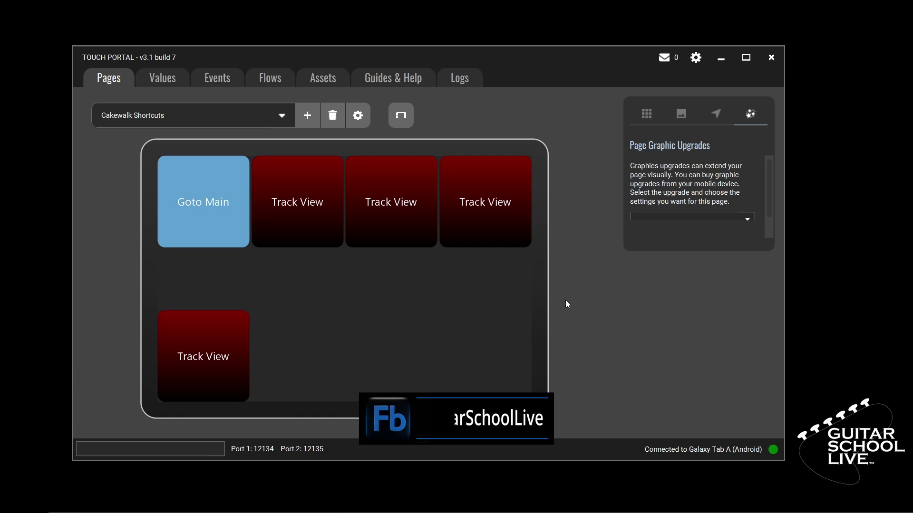
- Relabel the third-slot copy 'Console', change its key press to Alt + 2, and save
{"action": "left_click", "coordinate": [407, 215]}
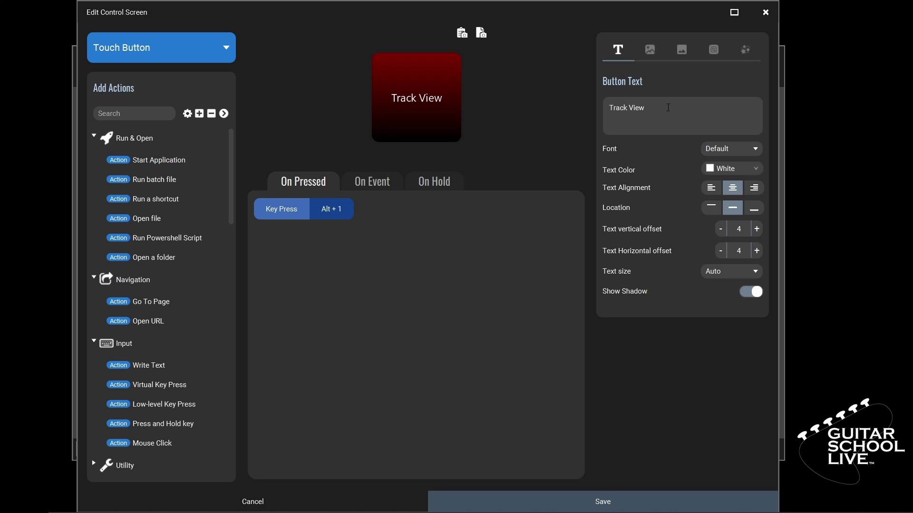
{"action": "left_click_drag", "start_coordinate": [669, 106], "coordinate": [588, 107]}
{"action": "type", "text": "Con"}
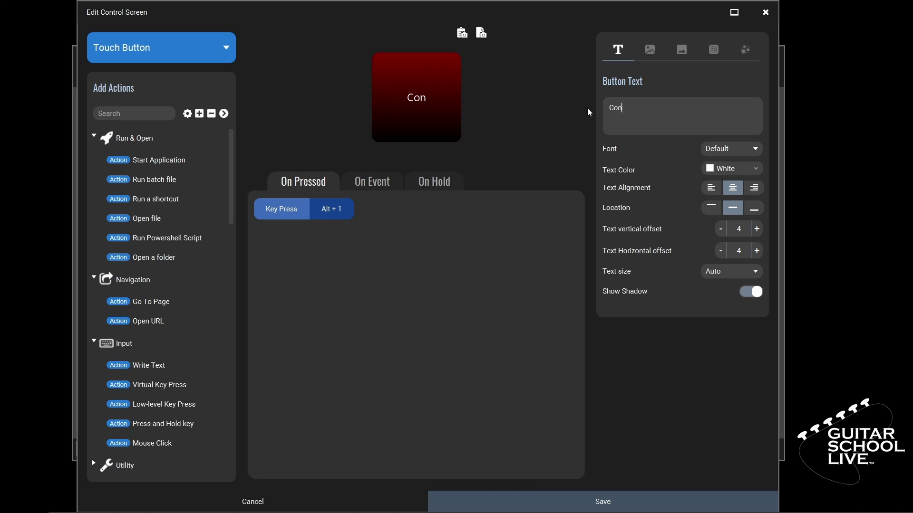
{"action": "type", "text": "sole"}
{"action": "left_click", "coordinate": [296, 209]}
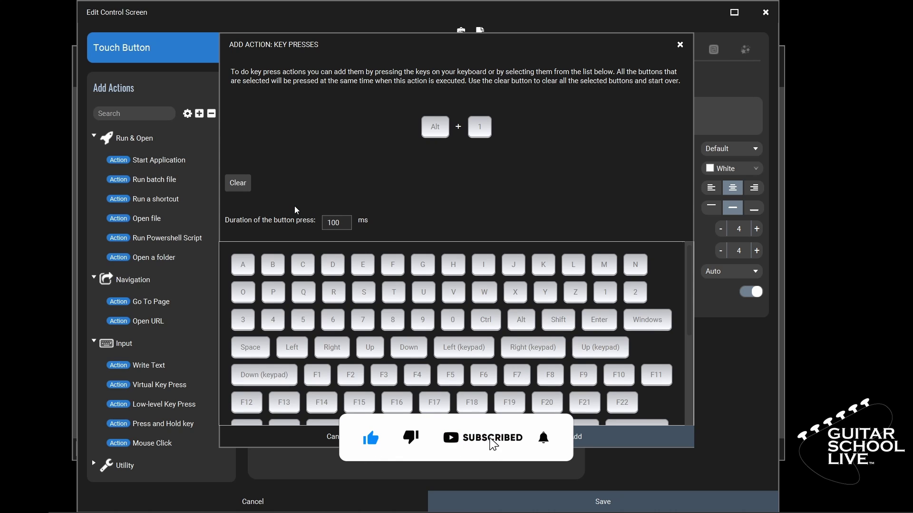
{"action": "left_click", "coordinate": [243, 186]}
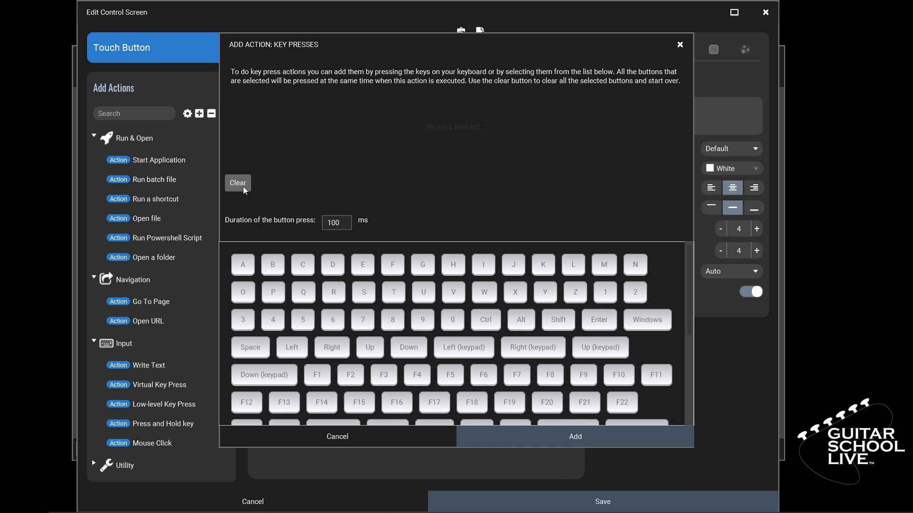
{"action": "key", "text": "alt"}
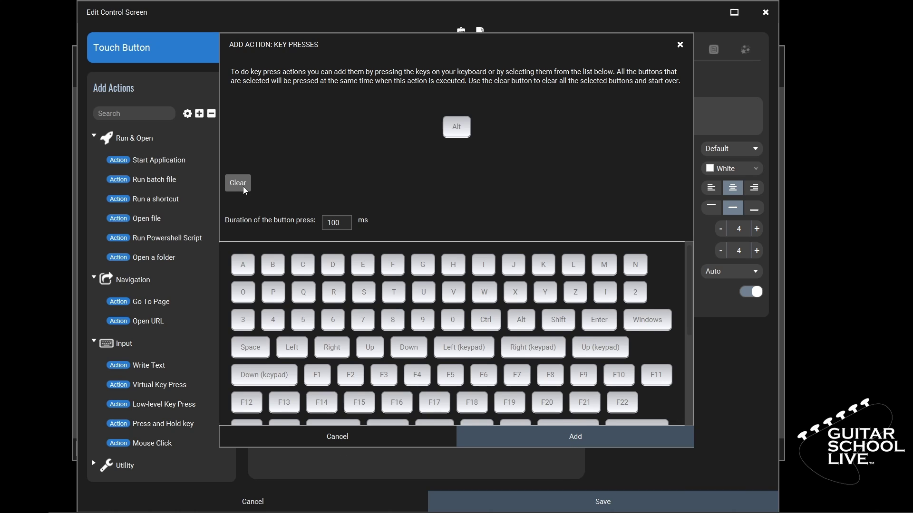
{"action": "key", "text": "alt+2"}
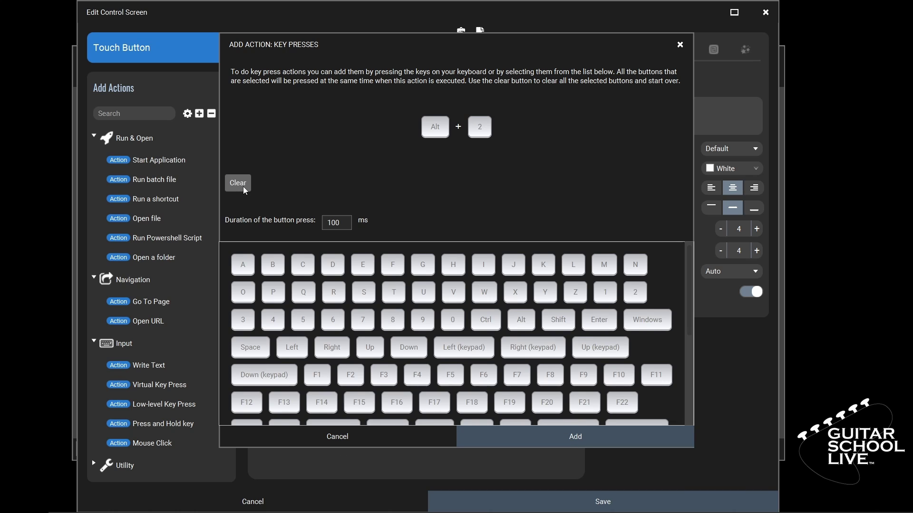
{"action": "left_click", "coordinate": [574, 436]}
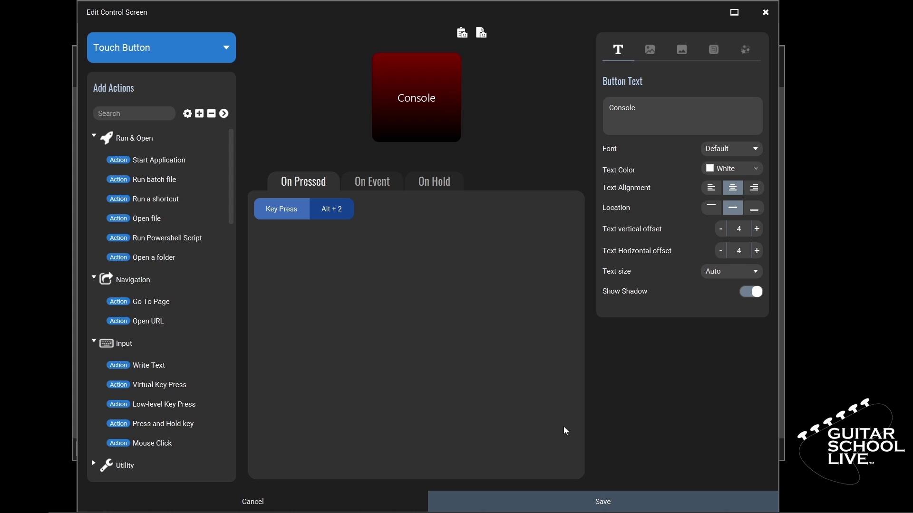
{"action": "left_click", "coordinate": [577, 501]}
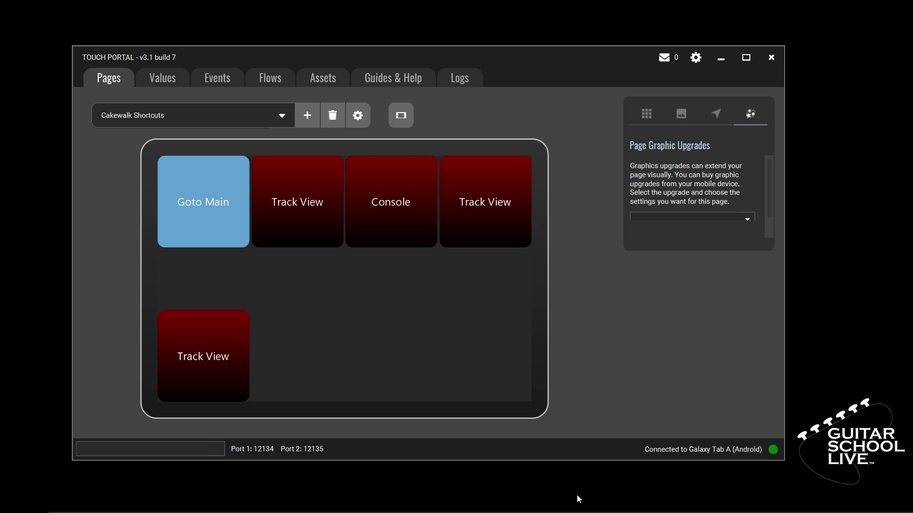
- Relabel the top-right copy 'Undo', change its key press to Ctrl + Z, and save
{"action": "left_click", "coordinate": [485, 215]}
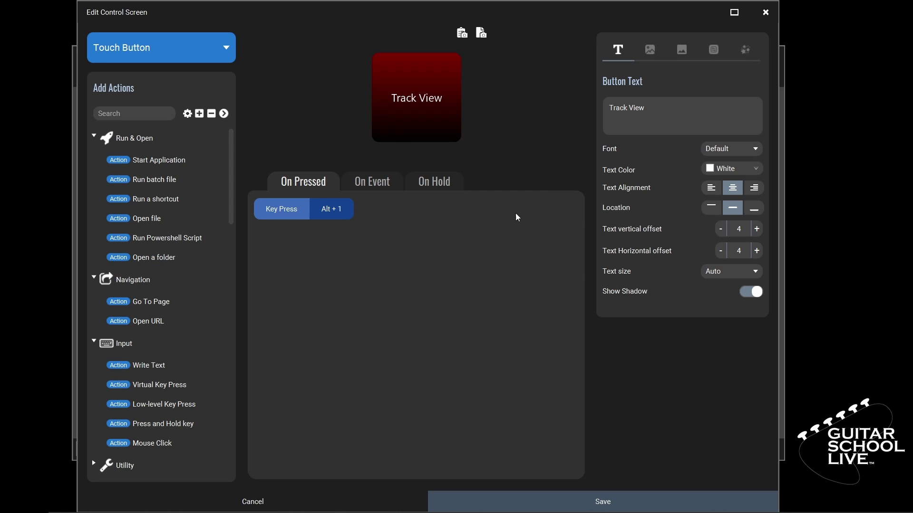
{"action": "left_click_drag", "start_coordinate": [650, 114], "coordinate": [592, 109]}
{"action": "type", "text": "Undo"}
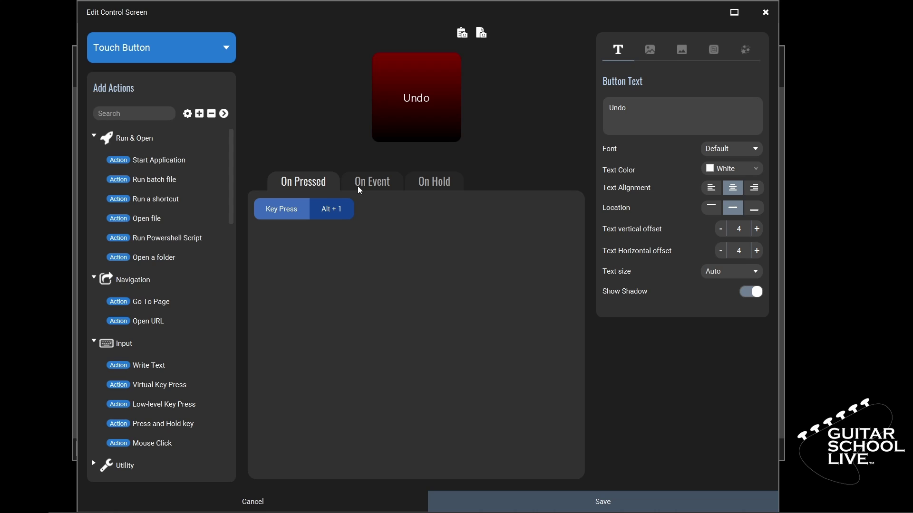
{"action": "left_click", "coordinate": [294, 215]}
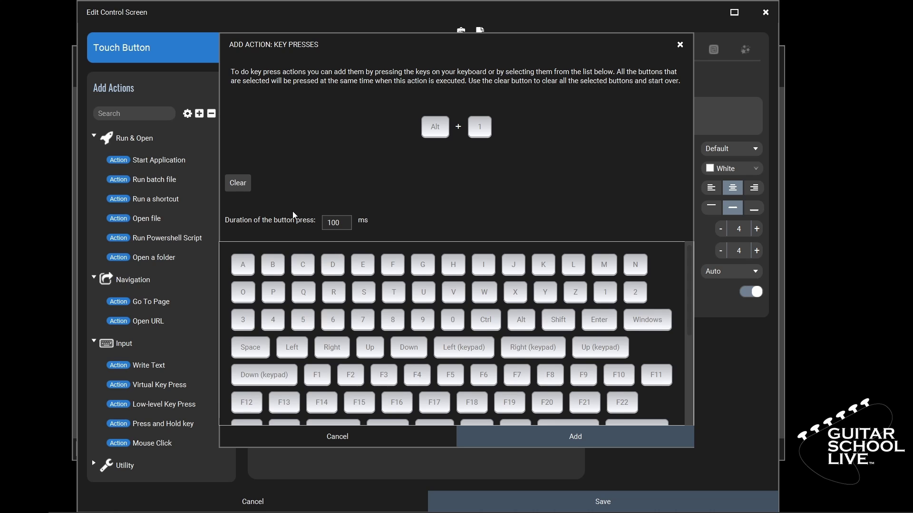
{"action": "left_click", "coordinate": [247, 190]}
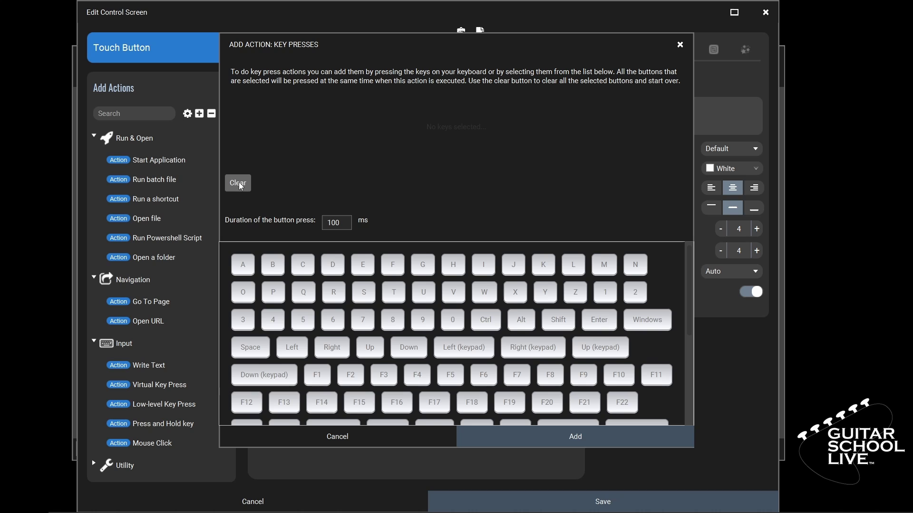
{"action": "key", "text": "ctrl"}
{"action": "key", "text": "ctrl+z"}
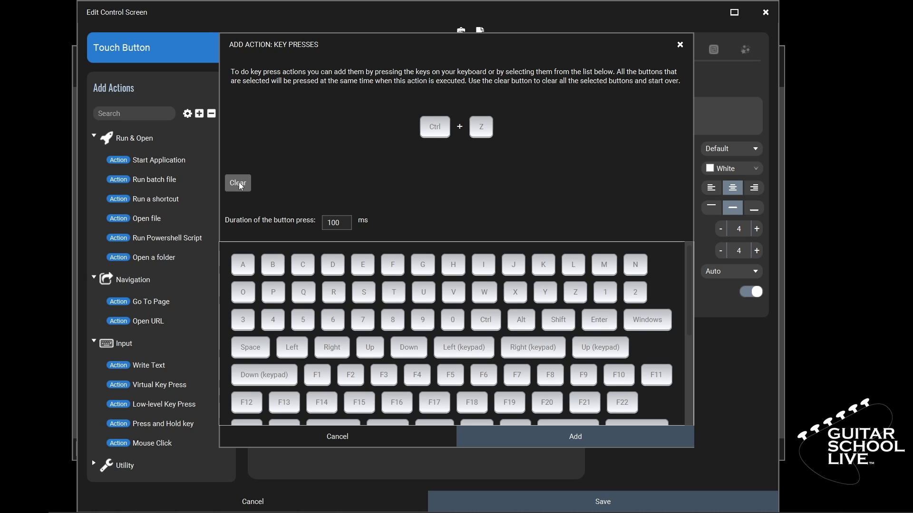
{"action": "left_click", "coordinate": [572, 434]}
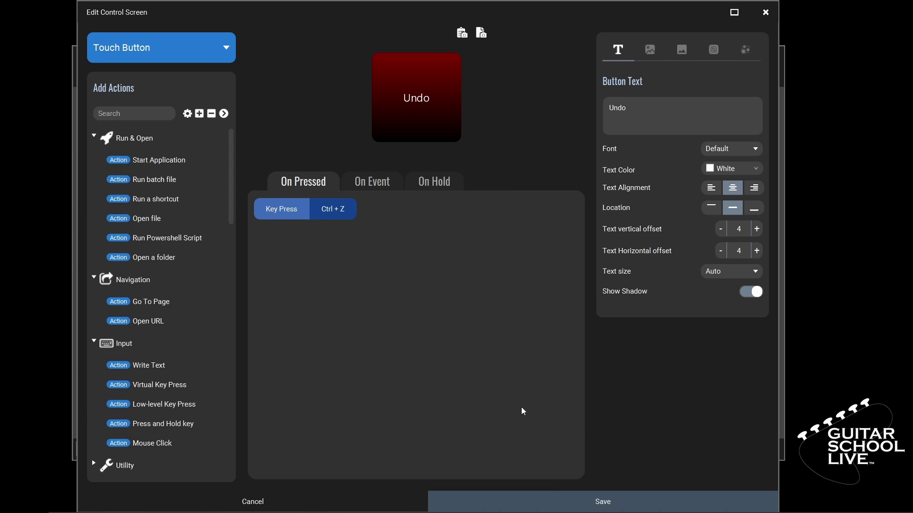
{"action": "left_click", "coordinate": [559, 502]}
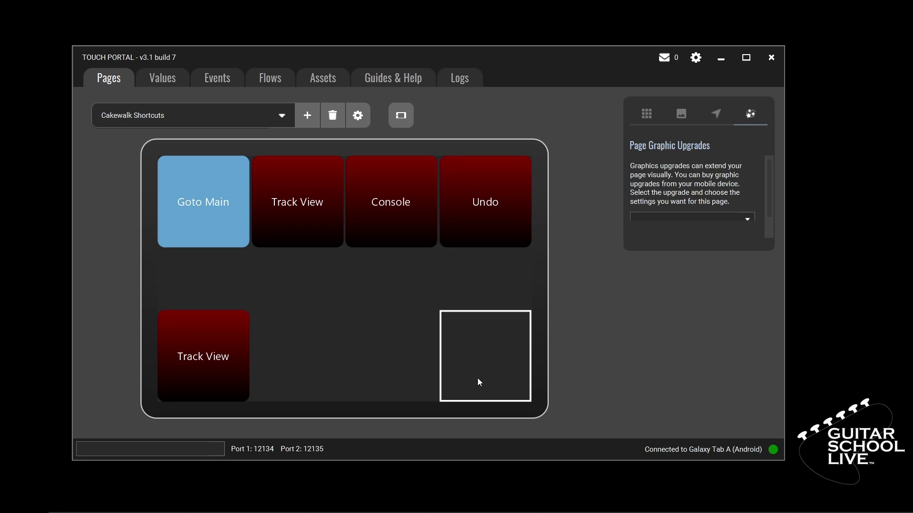
- Rename the bottom-left Track View button copy to 'Macro'
{"action": "left_click", "coordinate": [218, 357]}
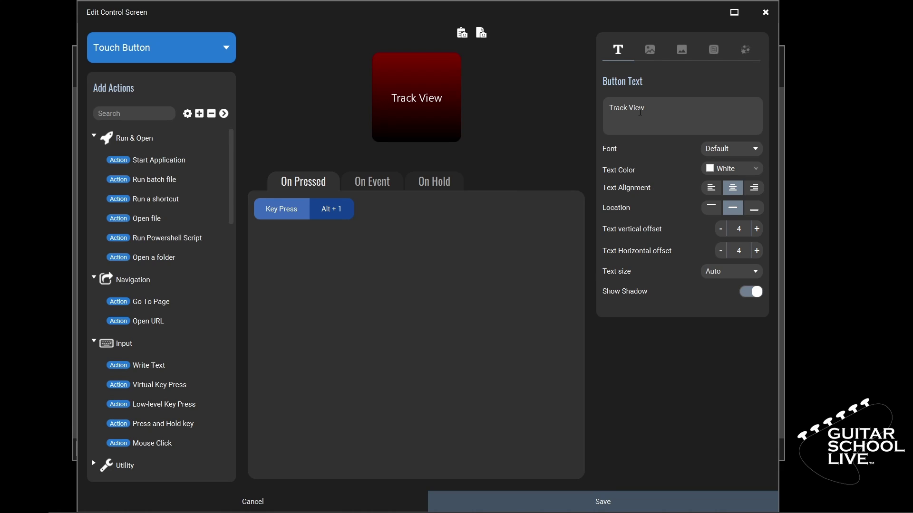
{"action": "left_click_drag", "start_coordinate": [643, 108], "coordinate": [589, 109]}
{"action": "type", "text": "Macro"}
- Copy the Alt + 1 key press action and paste it twice
{"action": "right_click", "coordinate": [289, 214]}
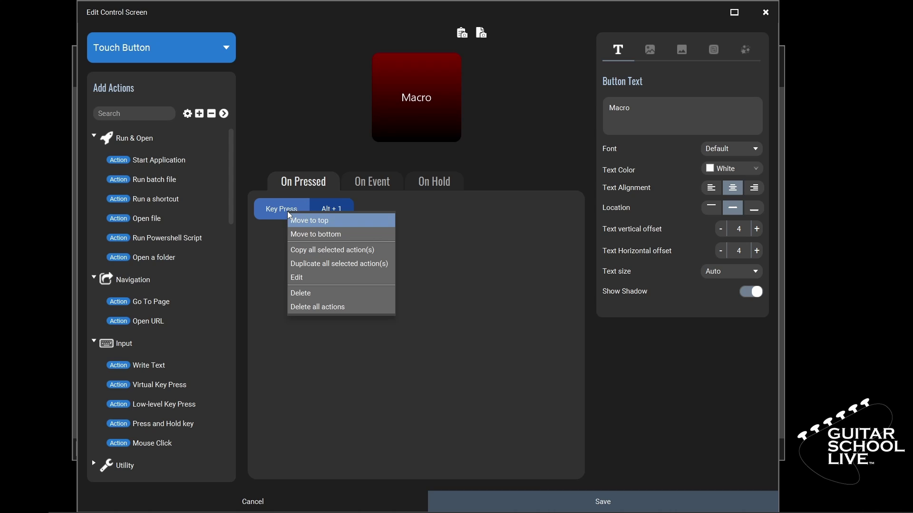
{"action": "left_click", "coordinate": [312, 257]}
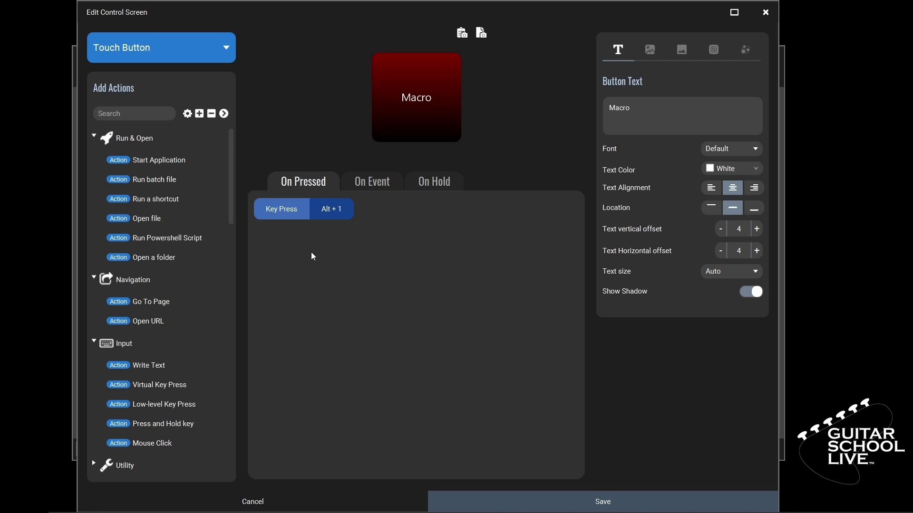
{"action": "right_click", "coordinate": [312, 256]}
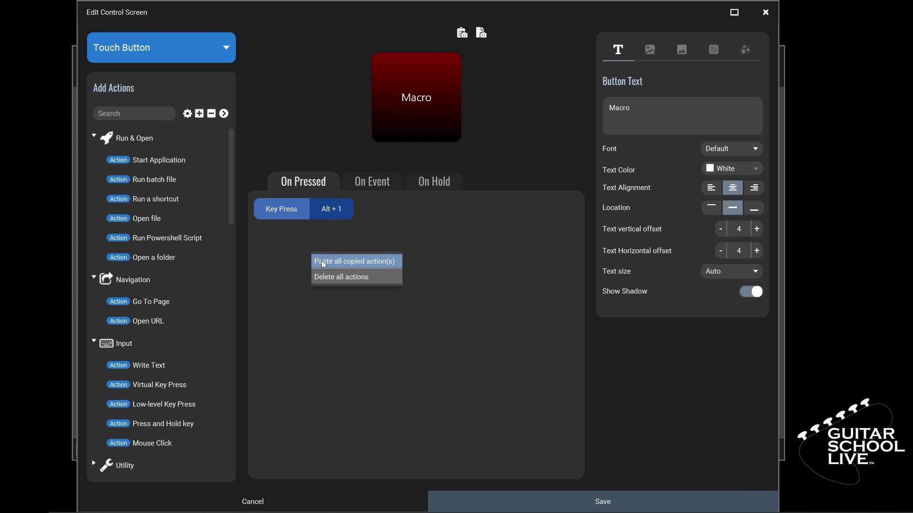
{"action": "left_click", "coordinate": [324, 265]}
{"action": "right_click", "coordinate": [321, 261]}
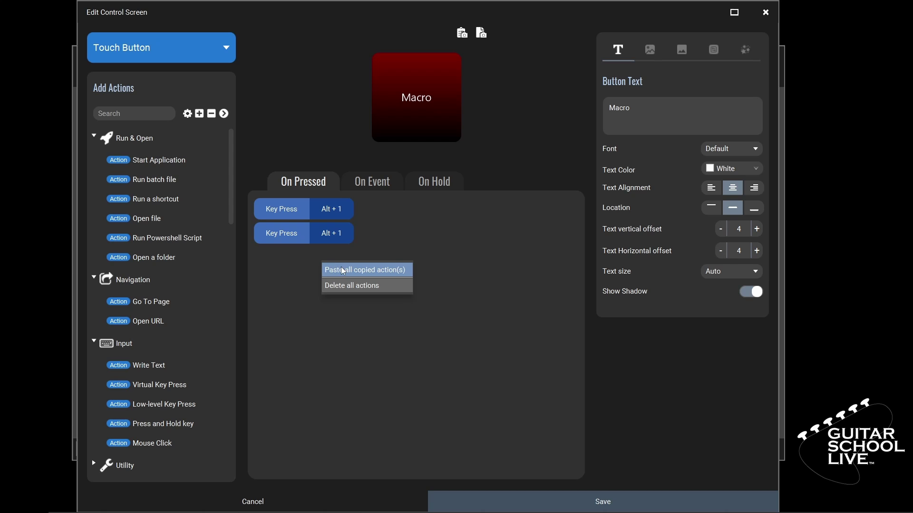
{"action": "left_click", "coordinate": [344, 271]}
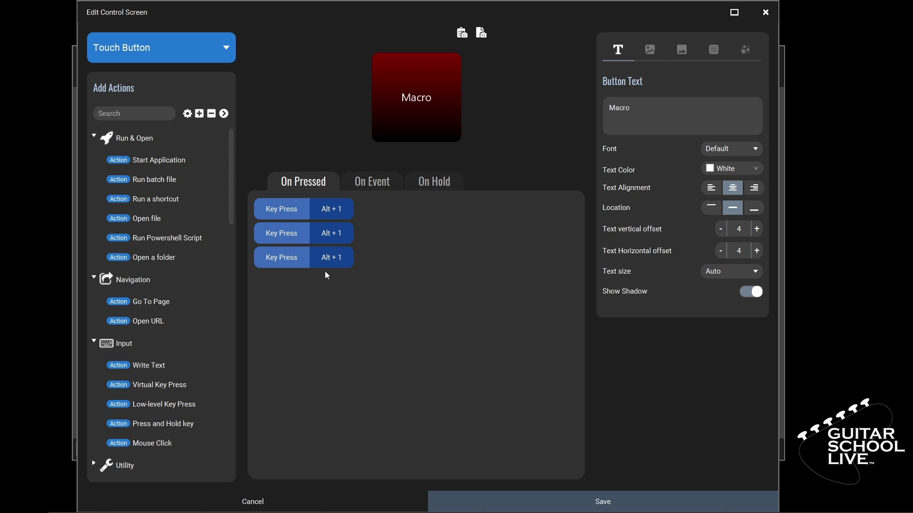
- Change the first key press action from Alt + 1 to Ctrl + C
{"action": "left_click", "coordinate": [295, 213]}
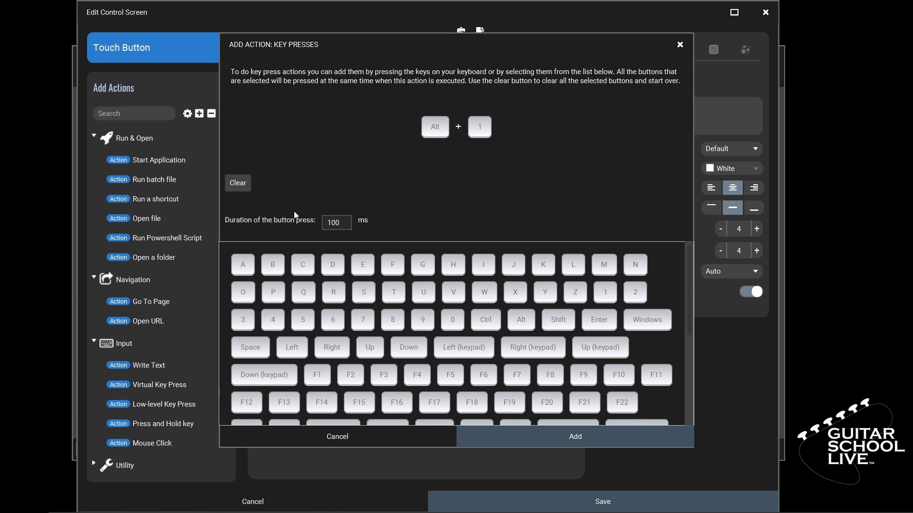
{"action": "left_click", "coordinate": [239, 184]}
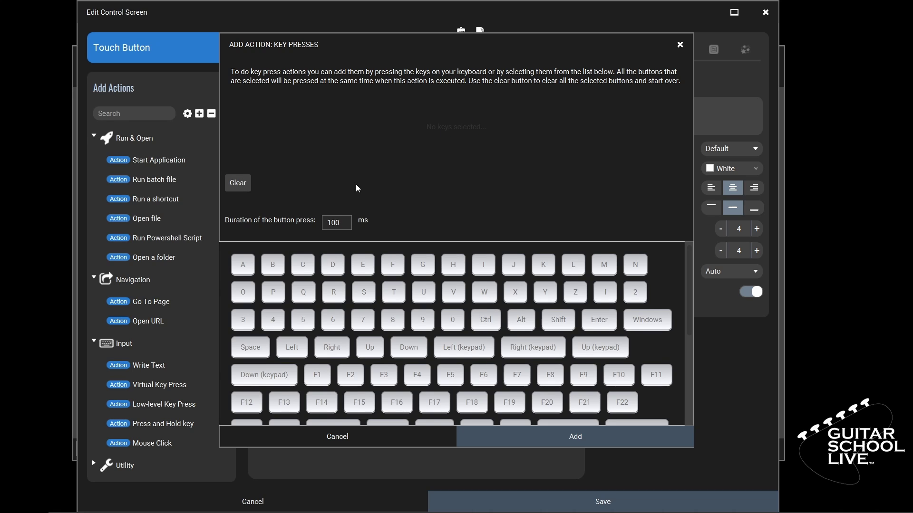
{"action": "key", "text": "ctrl"}
{"action": "key", "text": "ctrl+c"}
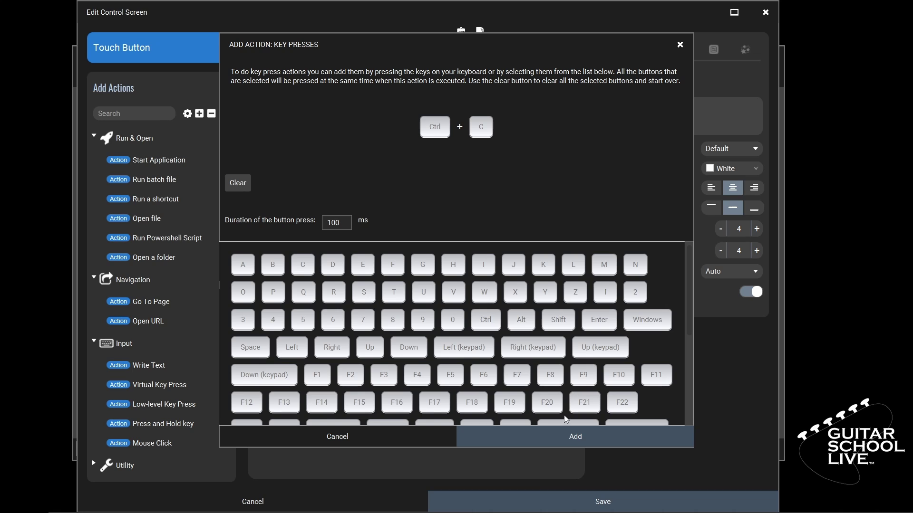
{"action": "left_click", "coordinate": [563, 437]}
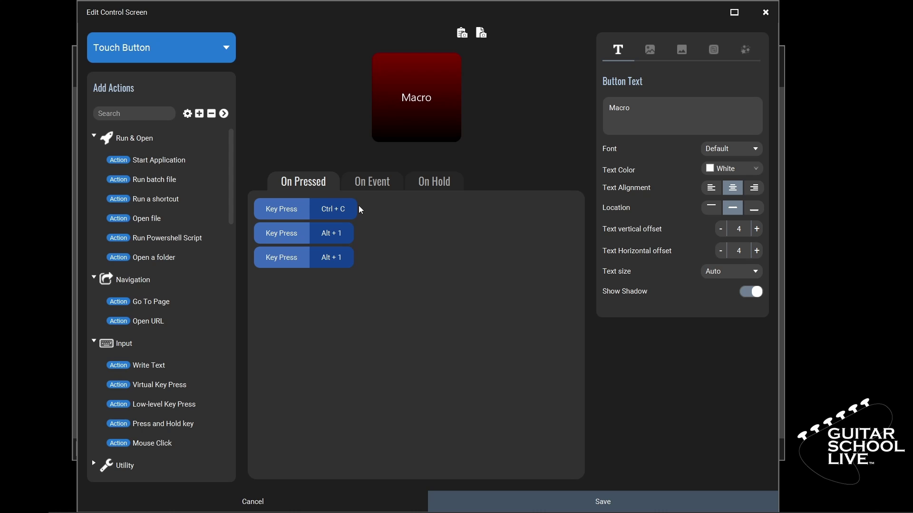
- Change the second key press action from Alt + 1 to Alt + I
{"action": "double_click", "coordinate": [285, 232]}
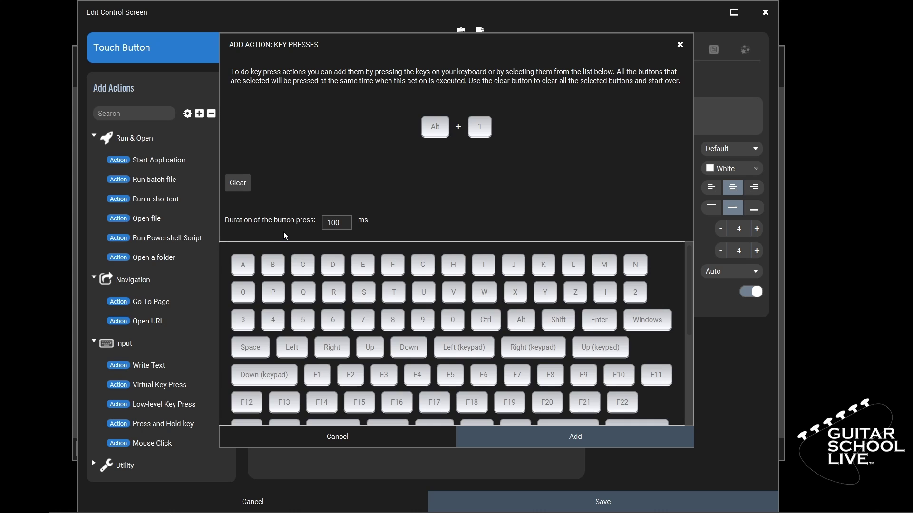
{"action": "left_click", "coordinate": [242, 185]}
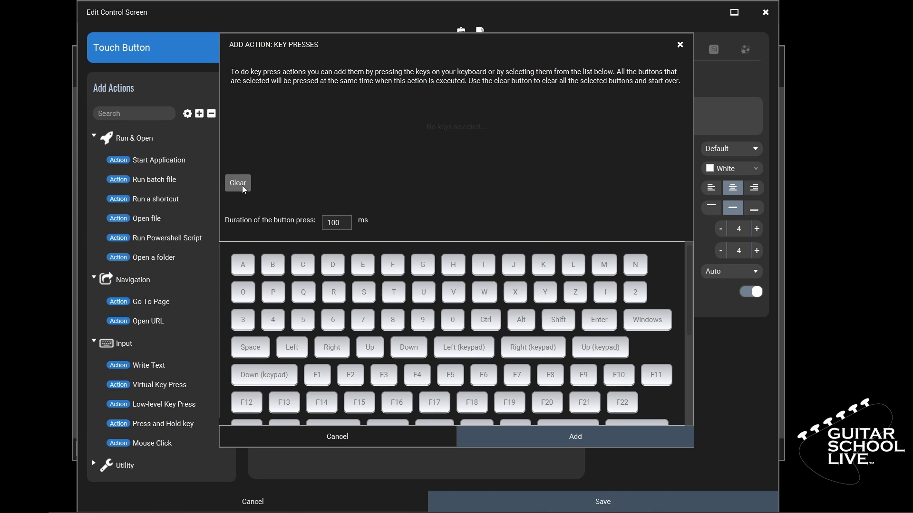
{"action": "key", "text": "alt"}
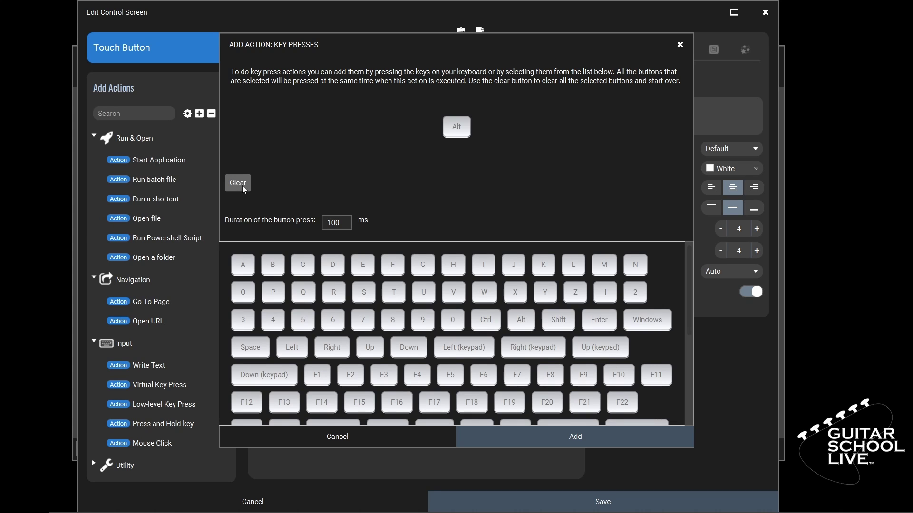
{"action": "key", "text": "i"}
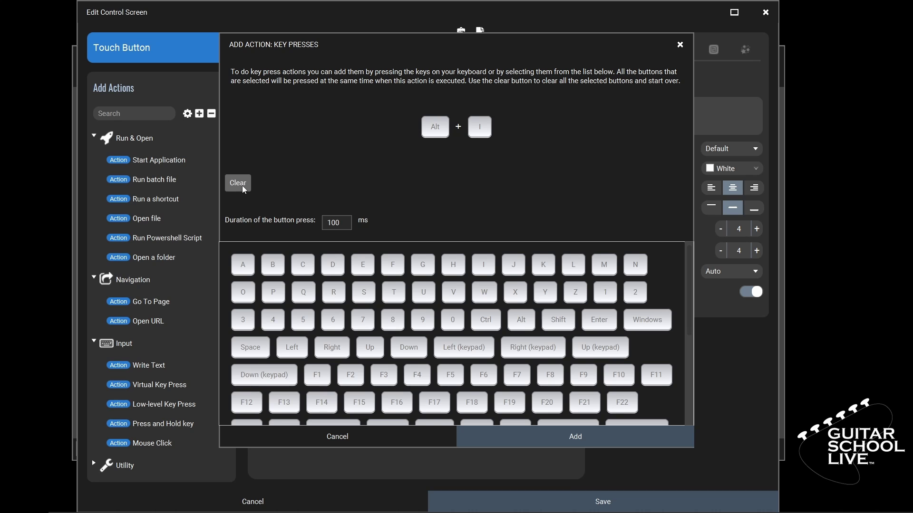
{"action": "left_click", "coordinate": [561, 438]}
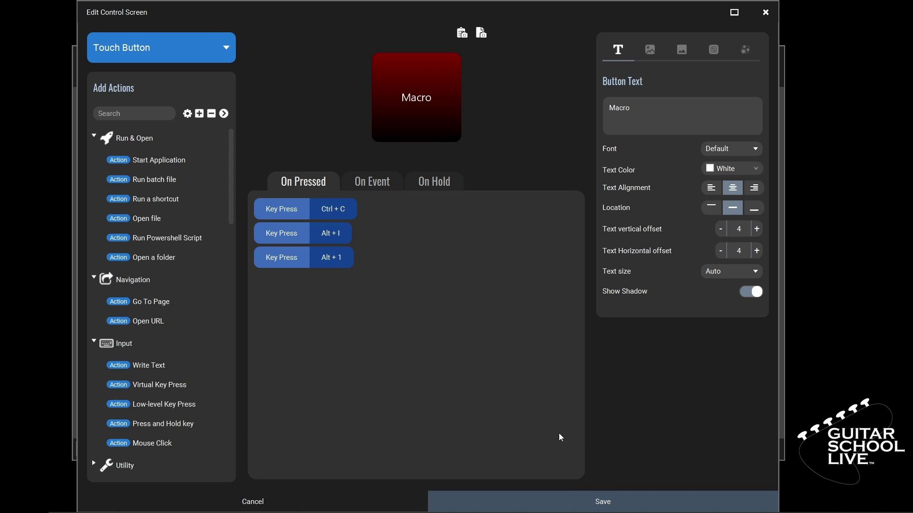
- Change the third key press action to Ctrl + V and save the Macro button
{"action": "left_click", "coordinate": [299, 265]}
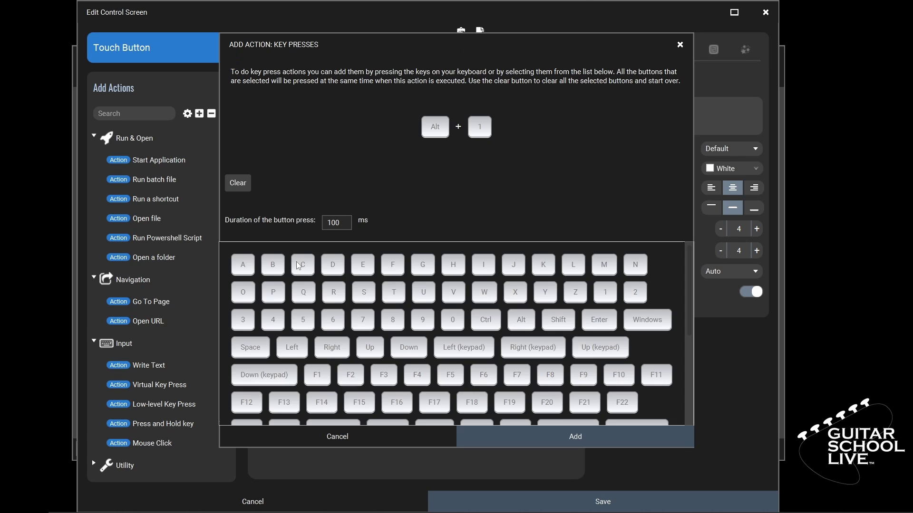
{"action": "left_click", "coordinate": [243, 183]}
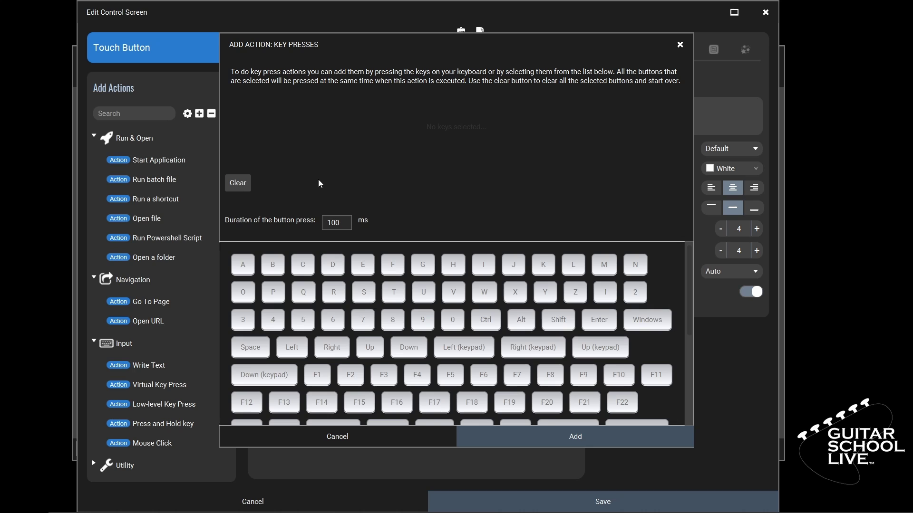
{"action": "key", "text": "ctrl"}
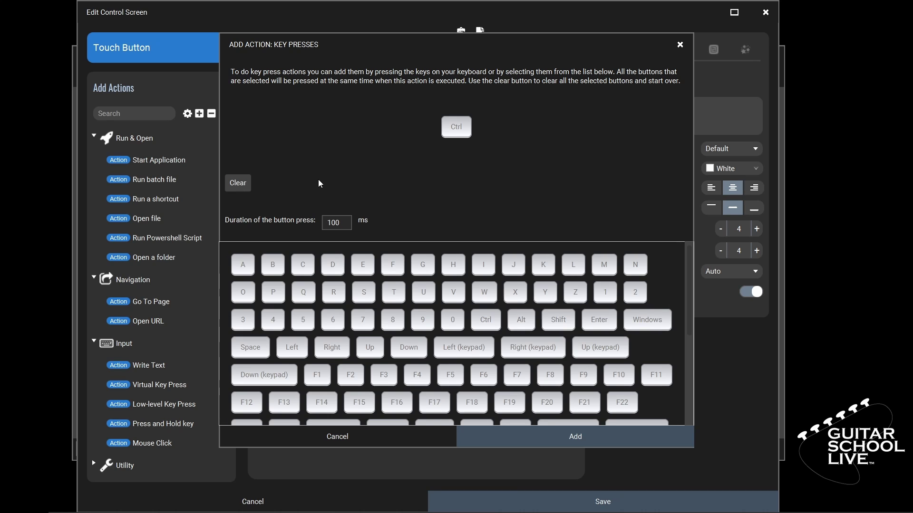
{"action": "key", "text": "v"}
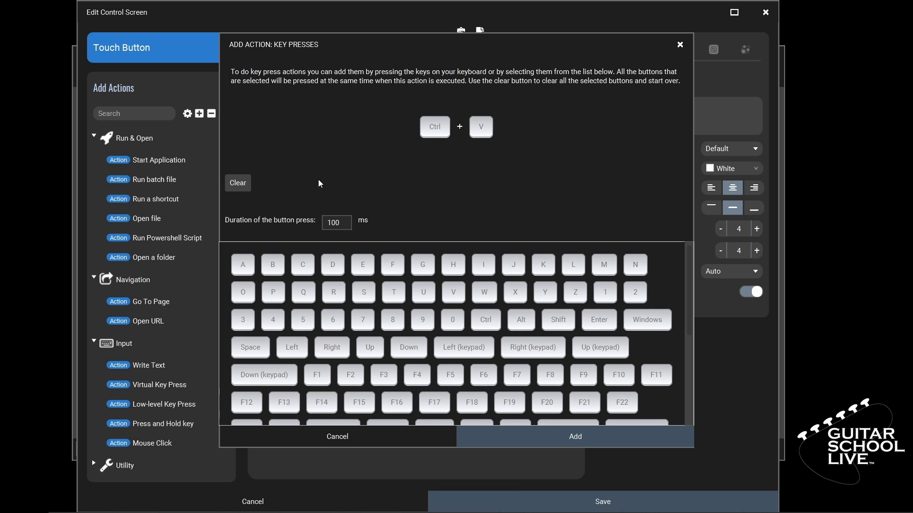
{"action": "left_click", "coordinate": [554, 437]}
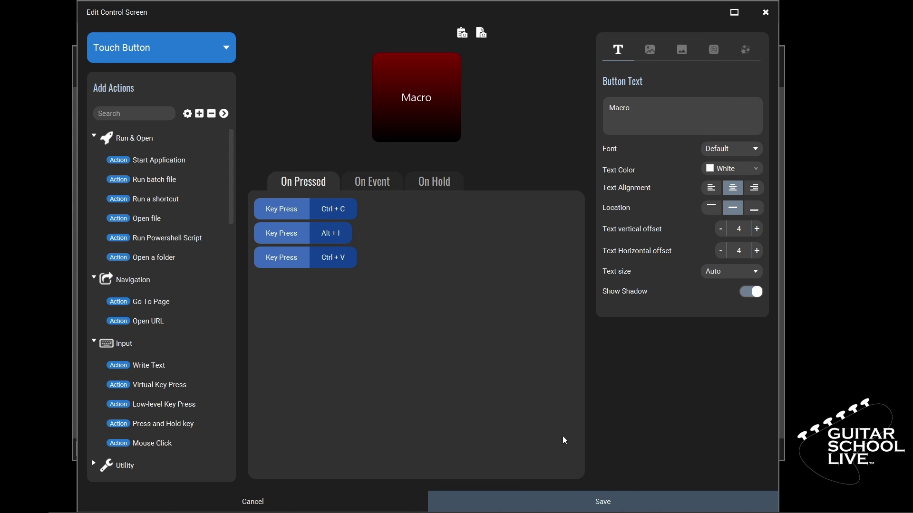
{"action": "left_click", "coordinate": [583, 498]}
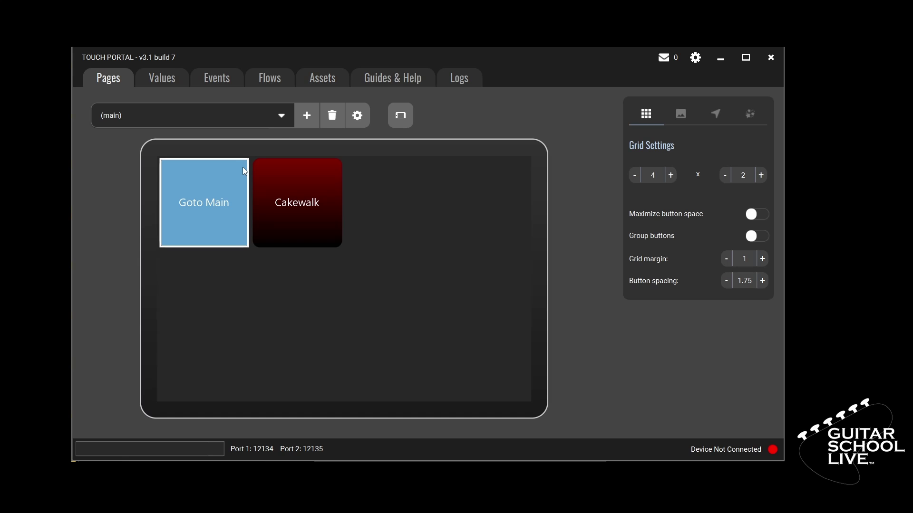
- Add a Go To Page action targeting Cakewalk Shortcuts to the Cakewalk button and save
{"action": "left_click", "coordinate": [302, 204]}
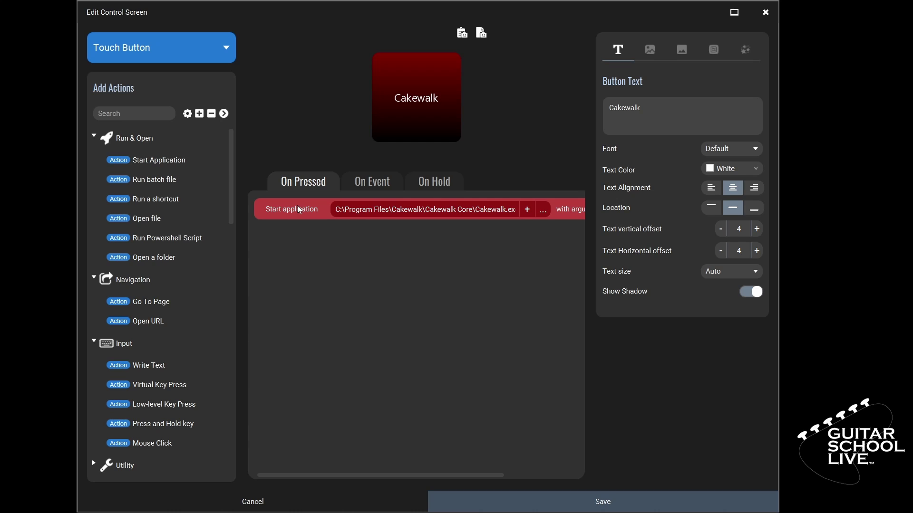
{"action": "double_click", "coordinate": [163, 306]}
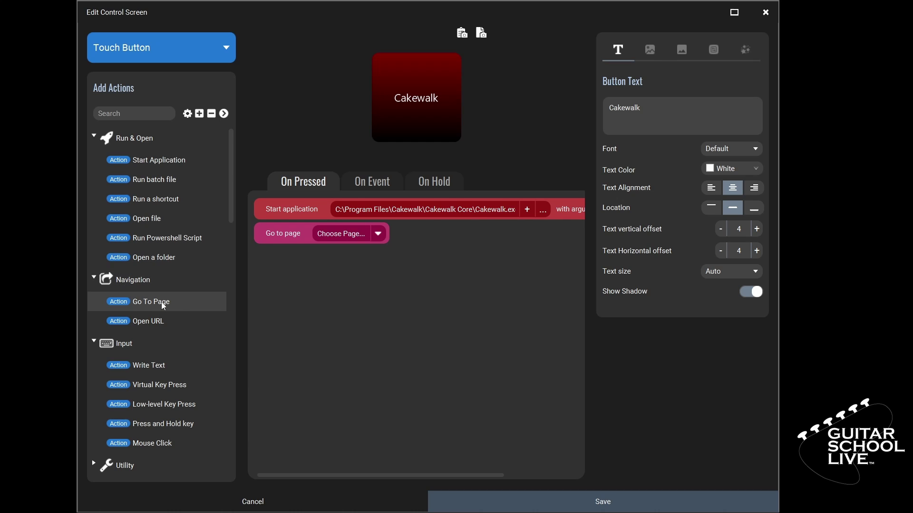
{"action": "left_click", "coordinate": [378, 235]}
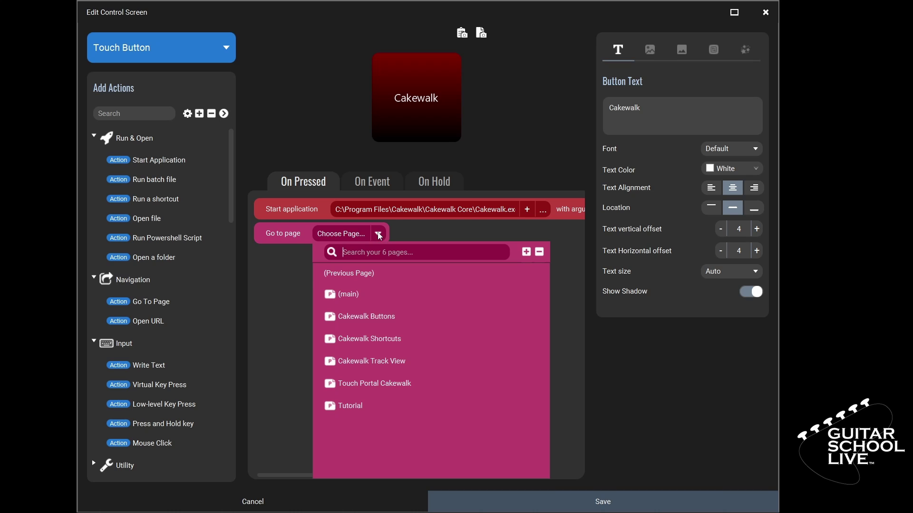
{"action": "left_click", "coordinate": [373, 337]}
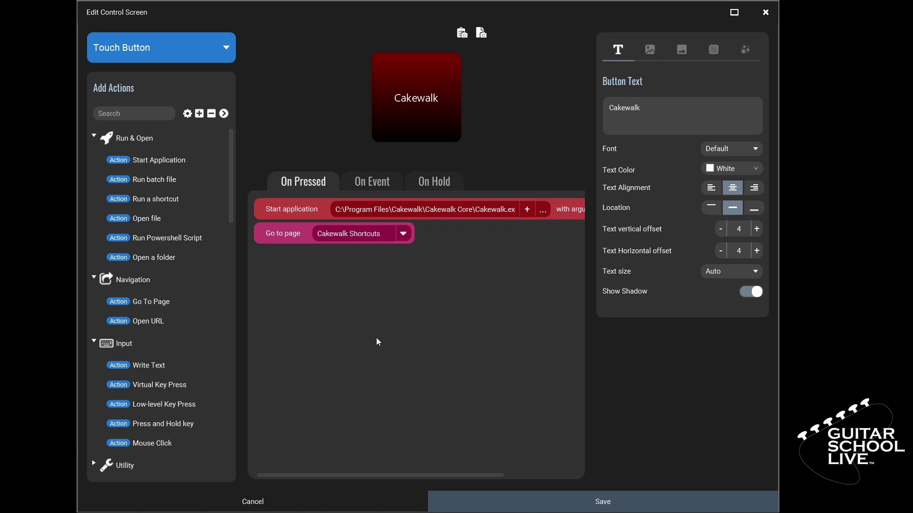
{"action": "left_click", "coordinate": [575, 506]}
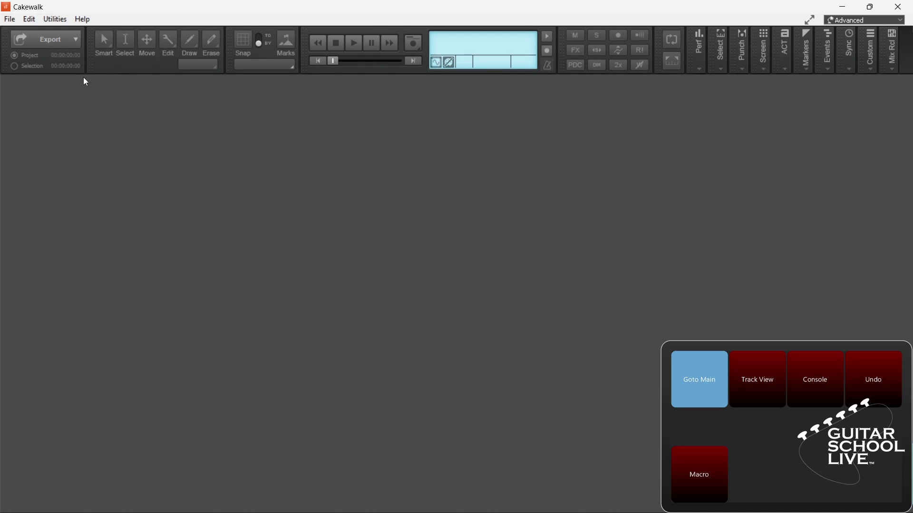
- Open the recent project Black & White Background.cwp and maximize its window
{"action": "left_click", "coordinate": [9, 19]}
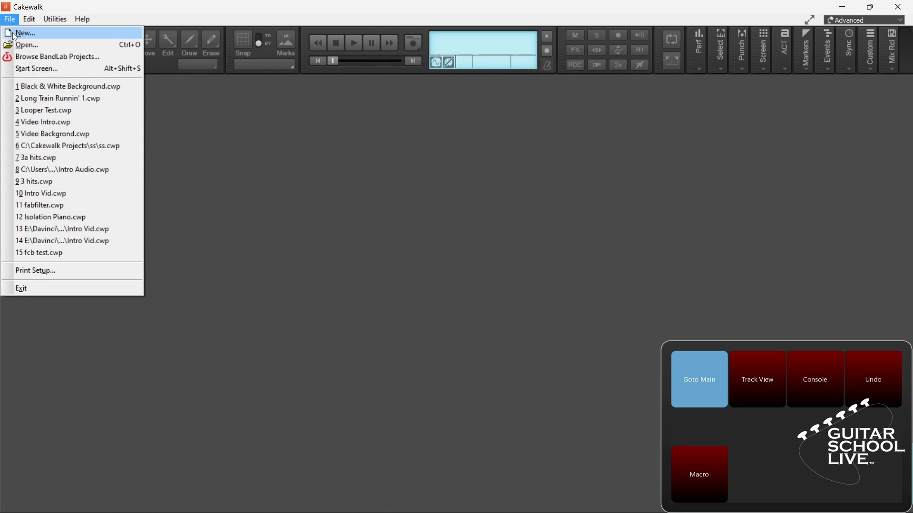
{"action": "left_click", "coordinate": [43, 83]}
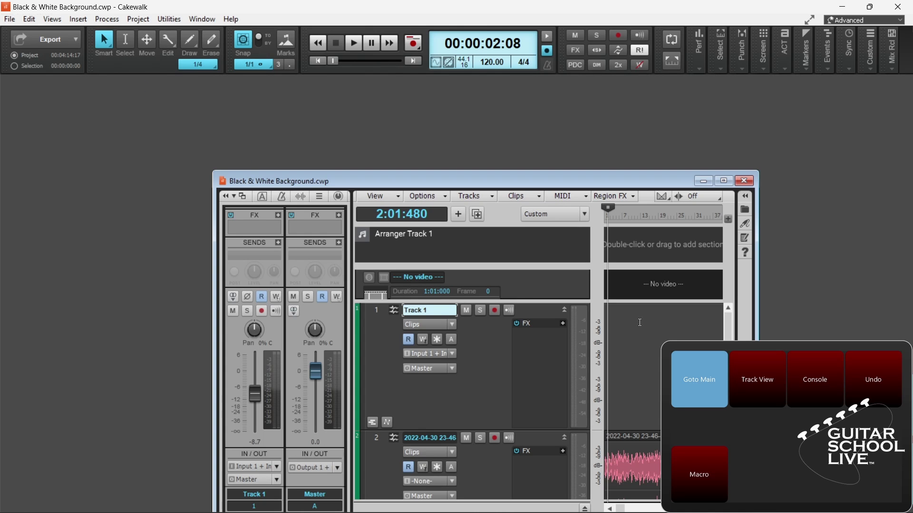
{"action": "left_click", "coordinate": [724, 181]}
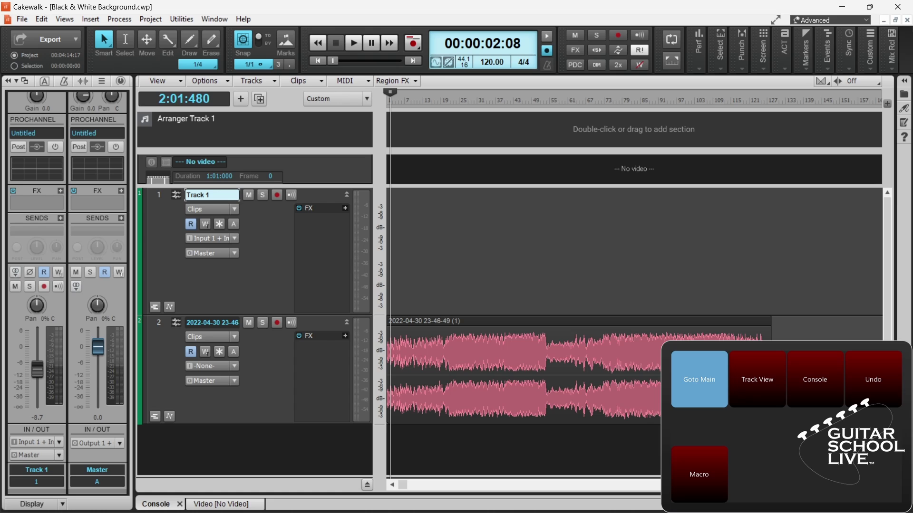
- Test the Console and Track View shortcuts, move track 2's clip, then undo the move
{"action": "left_click", "coordinate": [815, 379]}
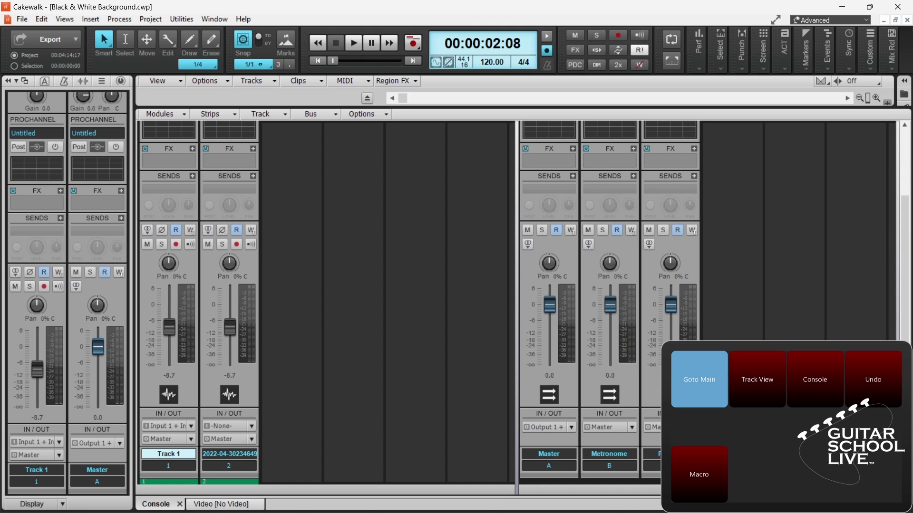
{"action": "key", "text": "alt+1"}
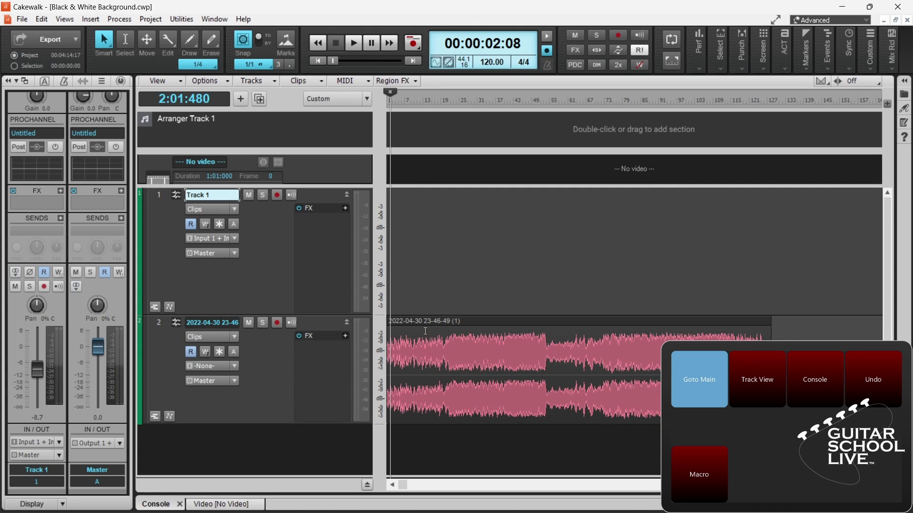
{"action": "left_click_drag", "start_coordinate": [431, 322], "coordinate": [550, 317]}
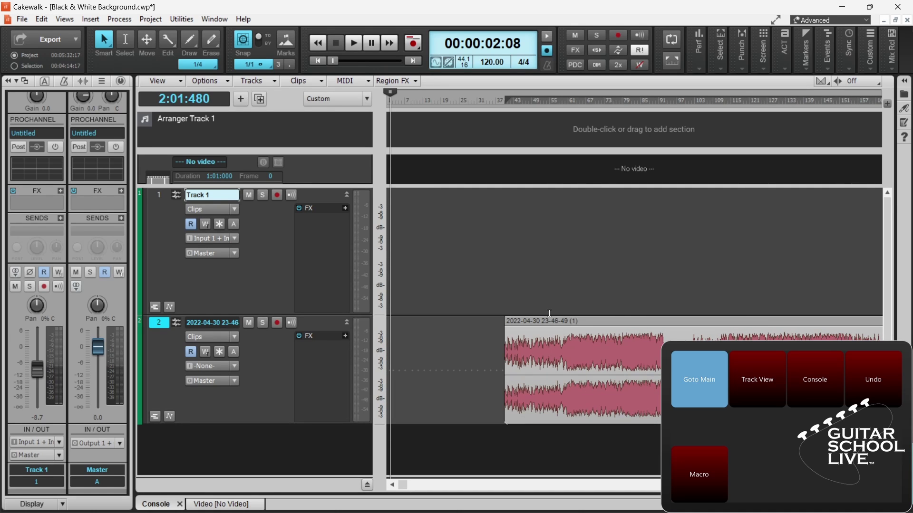
{"action": "key", "text": "ctrl+z"}
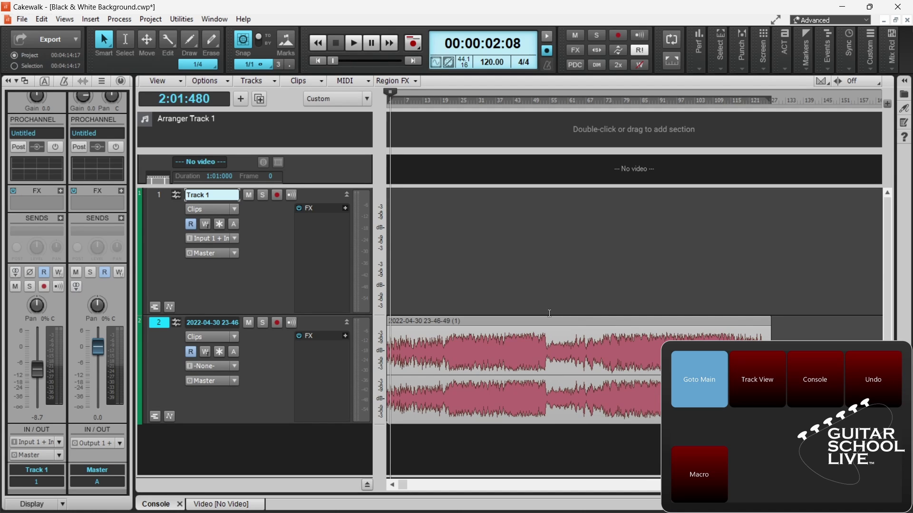
- Add a new Track 3 below track 2 and enlarge it to show its controls
{"action": "left_click", "coordinate": [158, 325]}
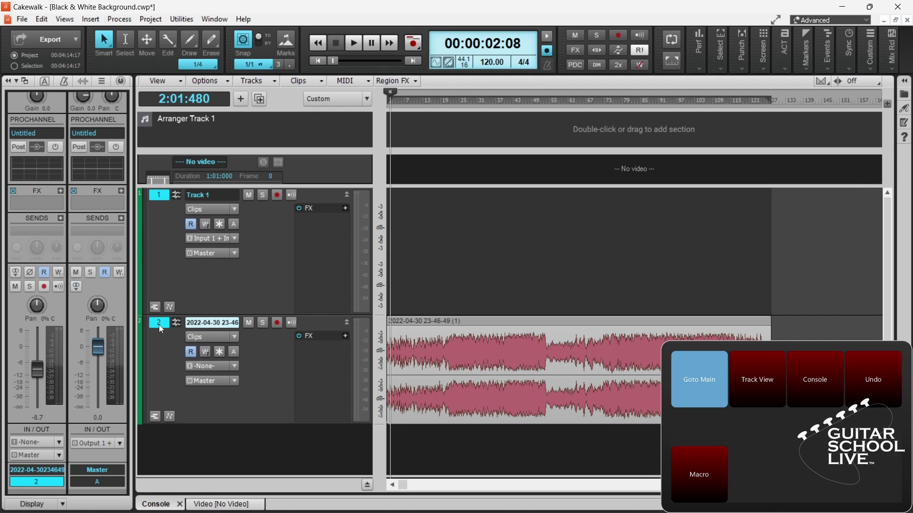
{"action": "double_click", "coordinate": [179, 477]}
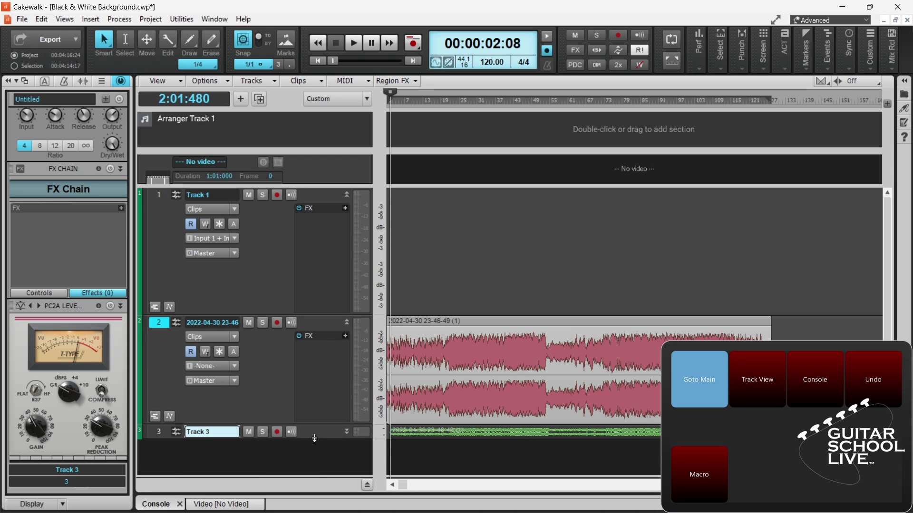
{"action": "left_click_drag", "start_coordinate": [313, 438], "coordinate": [319, 468]}
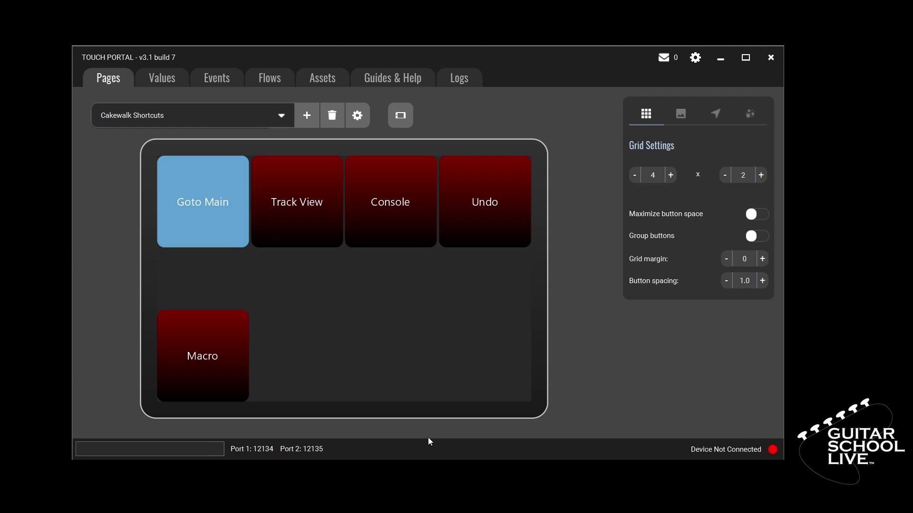
- Give the Track View button the Track View.png image, turn off its background, and save
{"action": "left_click", "coordinate": [301, 200]}
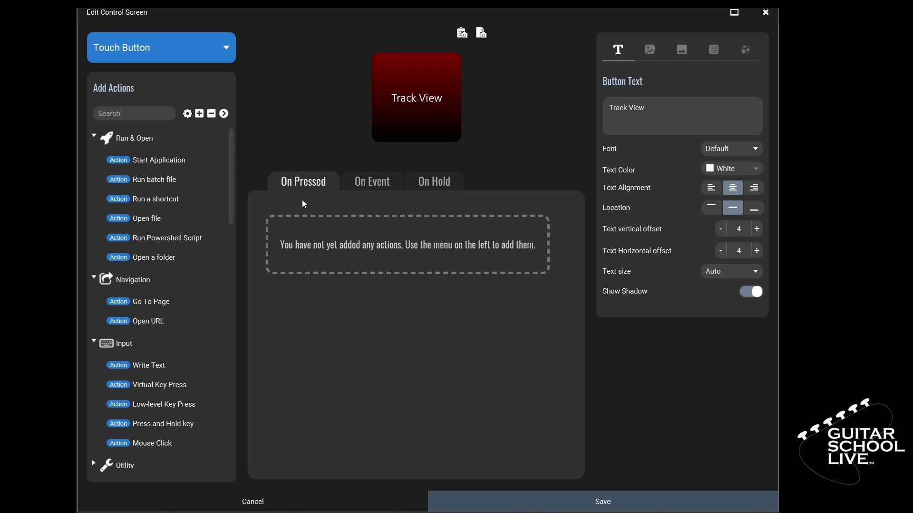
{"action": "left_click", "coordinate": [654, 48]}
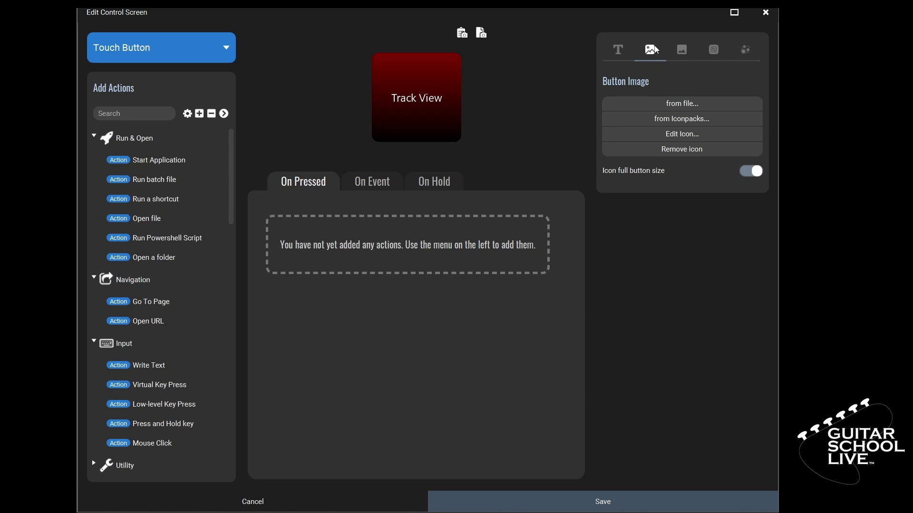
{"action": "left_click", "coordinate": [684, 105]}
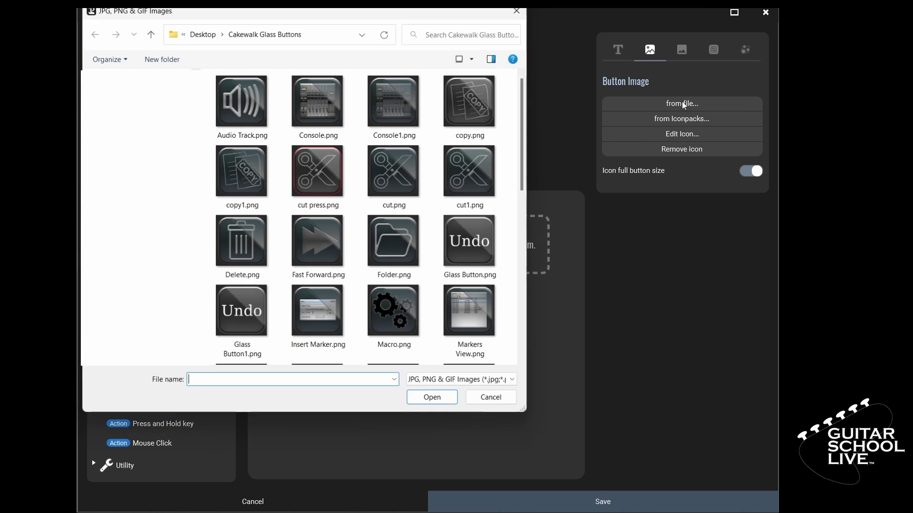
{"action": "left_click", "coordinate": [399, 175]}
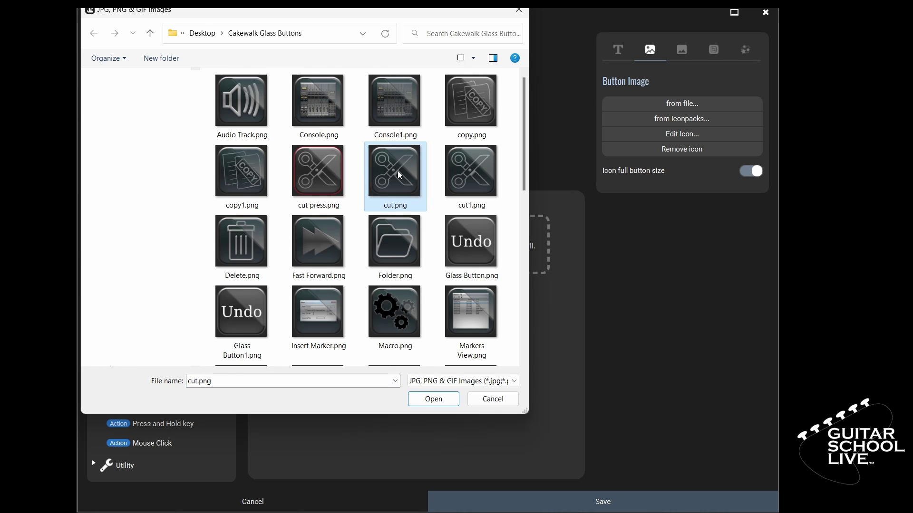
{"action": "key", "text": "t"}
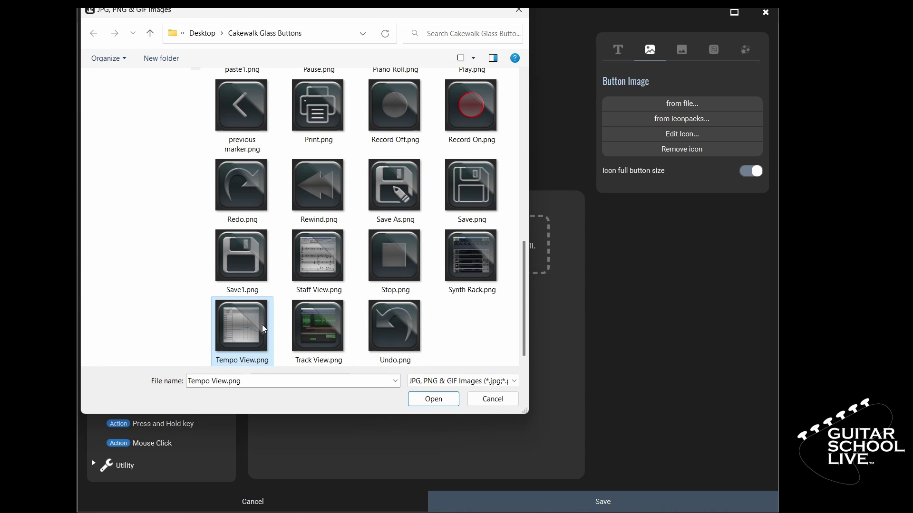
{"action": "left_click", "coordinate": [316, 333]}
{"action": "left_click", "coordinate": [430, 400]}
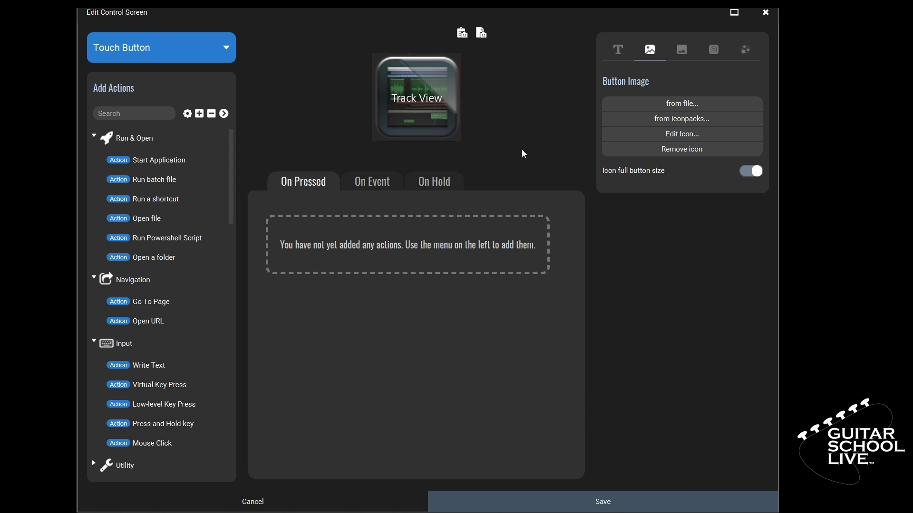
{"action": "left_click", "coordinate": [681, 54]}
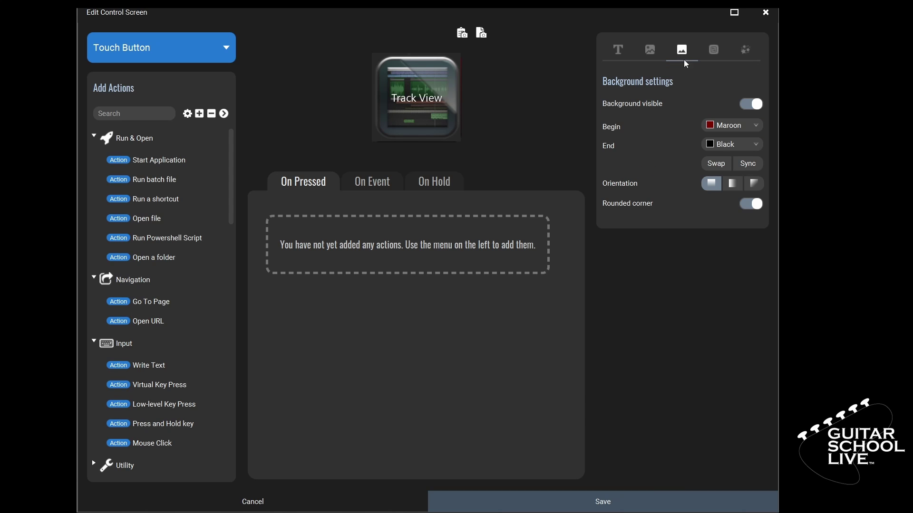
{"action": "left_click", "coordinate": [744, 106]}
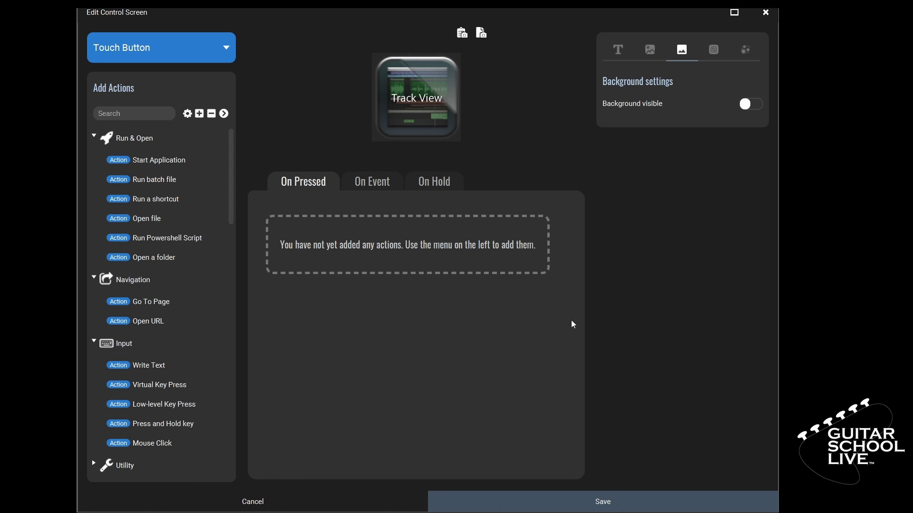
{"action": "left_click", "coordinate": [590, 500]}
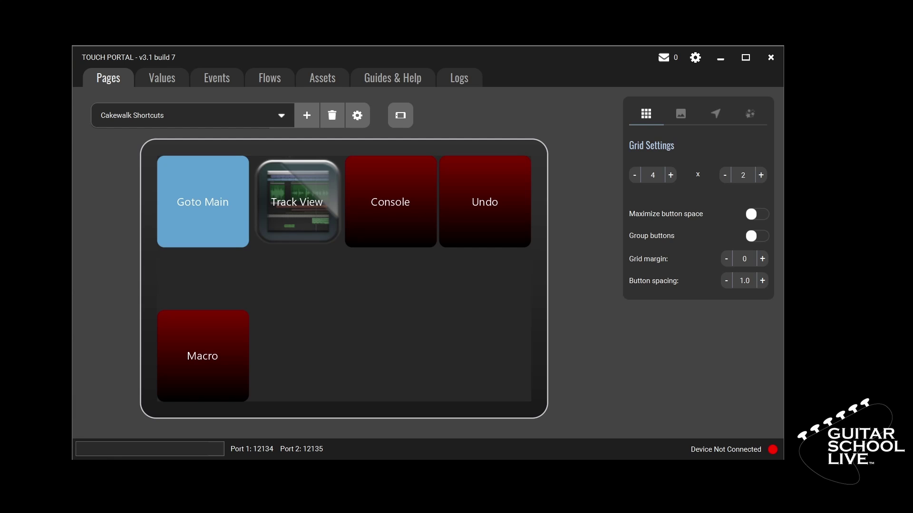
- Give the Console button the Console.png image with background turned off, and save
{"action": "left_click", "coordinate": [398, 214]}
{"action": "left_click", "coordinate": [650, 50]}
{"action": "left_click", "coordinate": [682, 103]}
{"action": "left_click", "coordinate": [318, 101]}
{"action": "left_click", "coordinate": [434, 399]}
{"action": "left_click", "coordinate": [713, 52]}
{"action": "left_click", "coordinate": [682, 55]}
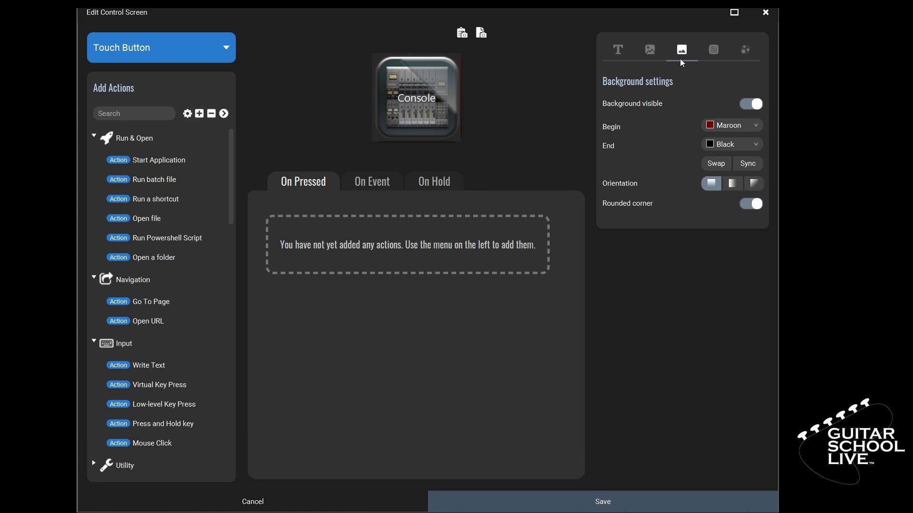
{"action": "left_click", "coordinate": [750, 104]}
{"action": "left_click", "coordinate": [597, 501]}
- Give the Undo button the Undo.png image with background turned off, and save
{"action": "left_click", "coordinate": [473, 214]}
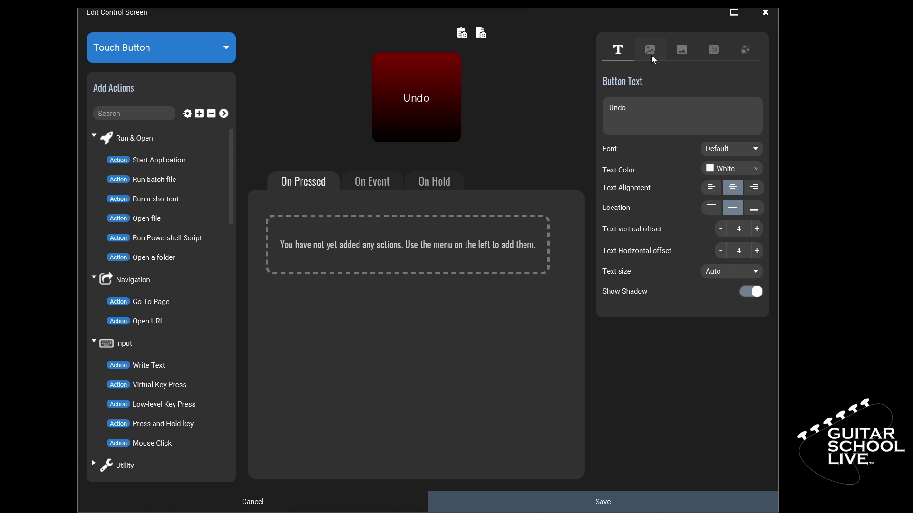
{"action": "left_click", "coordinate": [652, 56]}
{"action": "left_click", "coordinate": [682, 104]}
{"action": "scroll", "coordinate": [326, 265], "scroll_direction": "down", "scroll_amount": 5}
{"action": "left_click", "coordinate": [402, 390]}
{"action": "left_click", "coordinate": [432, 455]}
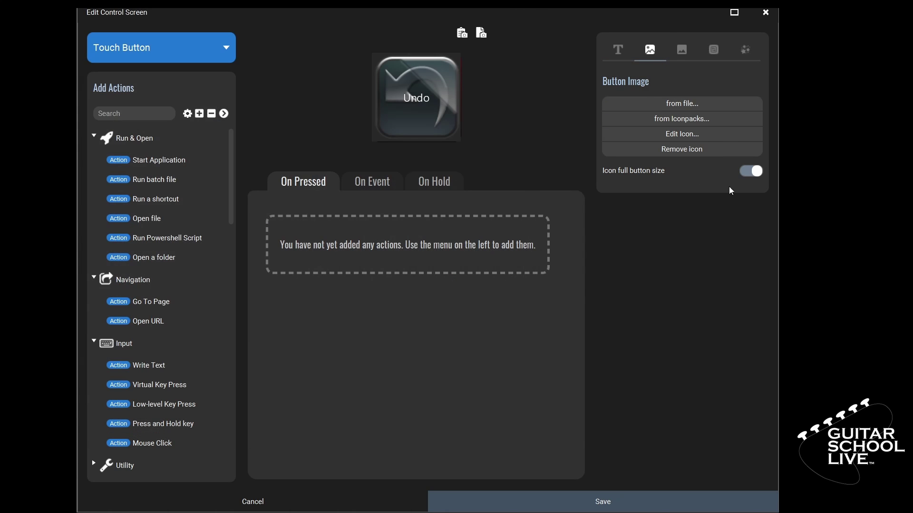
{"action": "left_click", "coordinate": [713, 50]}
{"action": "left_click", "coordinate": [749, 103]}
{"action": "left_click", "coordinate": [602, 501]}
- Give the Macro button the Macro.png image with background turned off, and save
{"action": "left_click", "coordinate": [250, 372]}
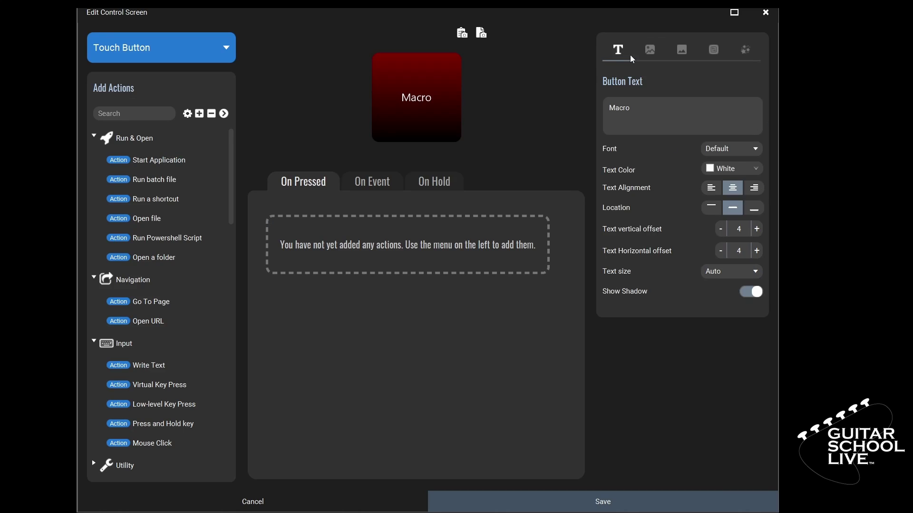
{"action": "left_click", "coordinate": [650, 50]}
{"action": "left_click", "coordinate": [683, 103]}
{"action": "type", "text": "M"}
{"action": "left_click", "coordinate": [390, 309]}
{"action": "left_click", "coordinate": [427, 391]}
{"action": "left_click", "coordinate": [713, 50]}
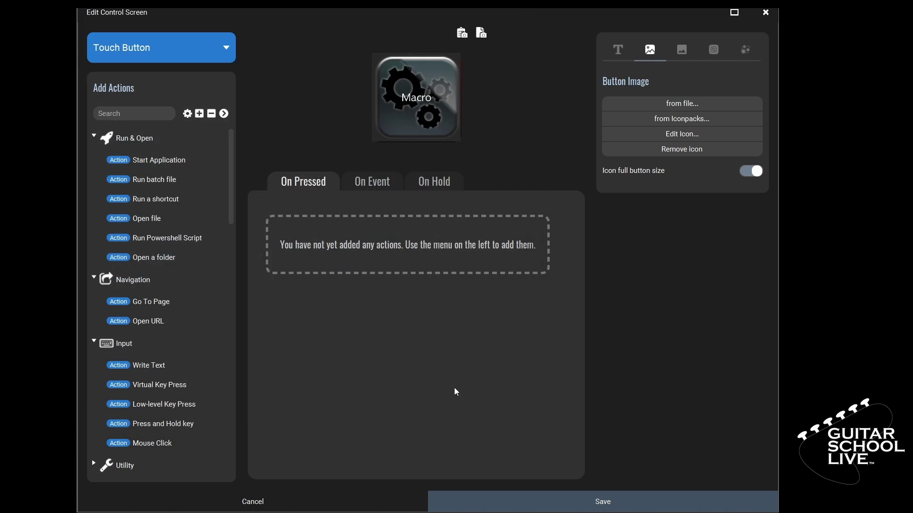
{"action": "left_click", "coordinate": [749, 102]}
{"action": "left_click", "coordinate": [603, 501]}
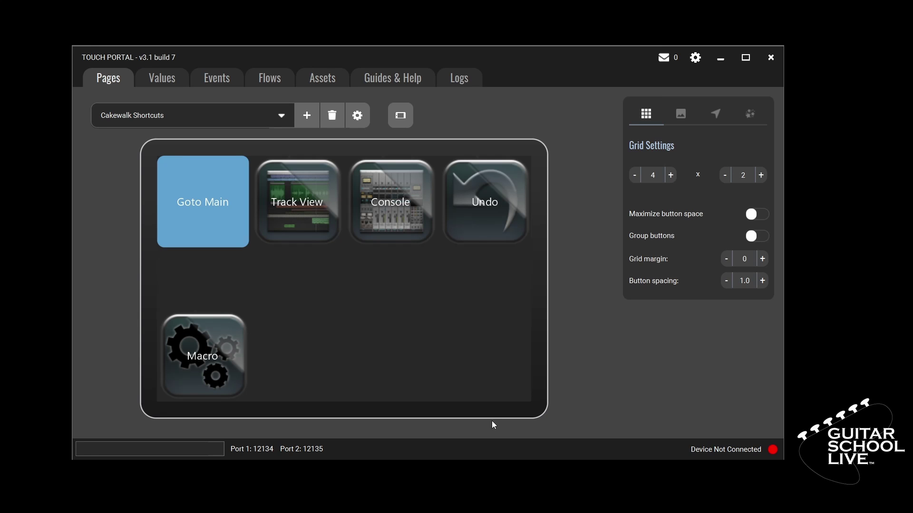